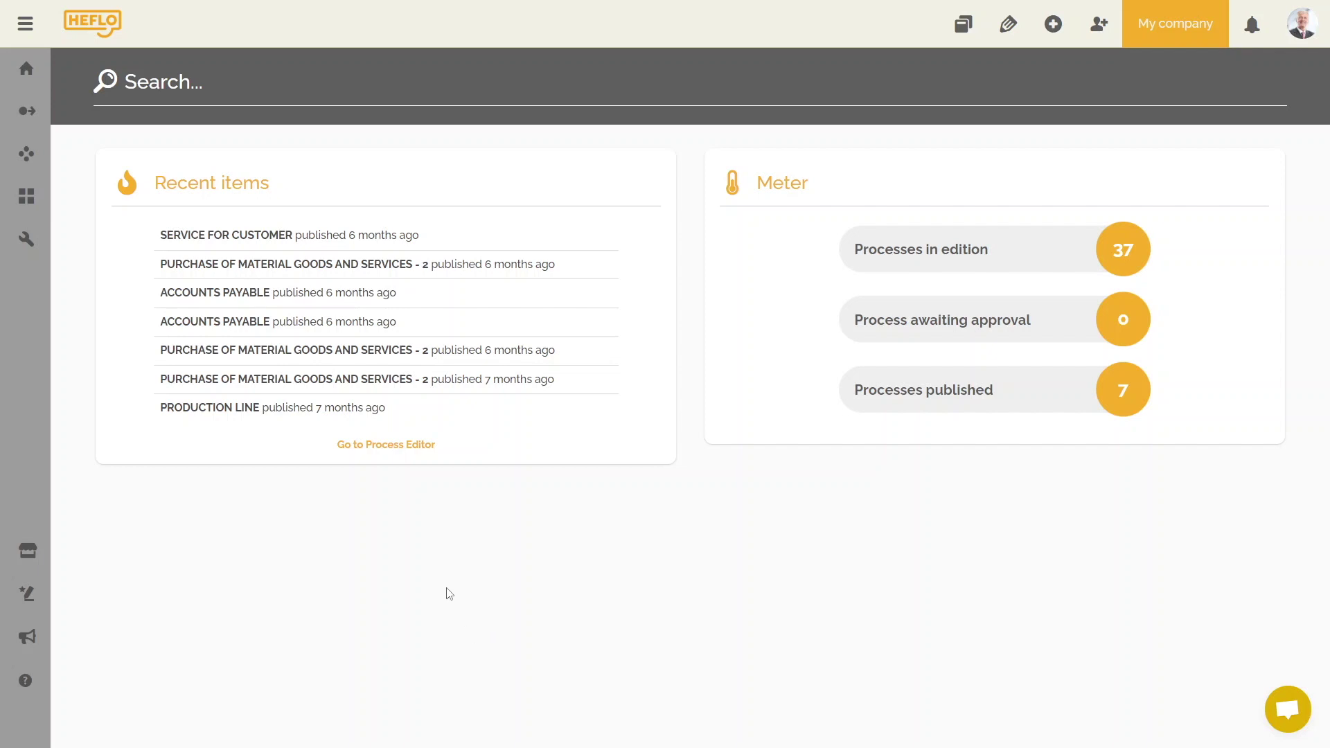
# Step: From the Process editor's Visualization Mode menu, go to the Data Export page
pyautogui.click(26, 28)
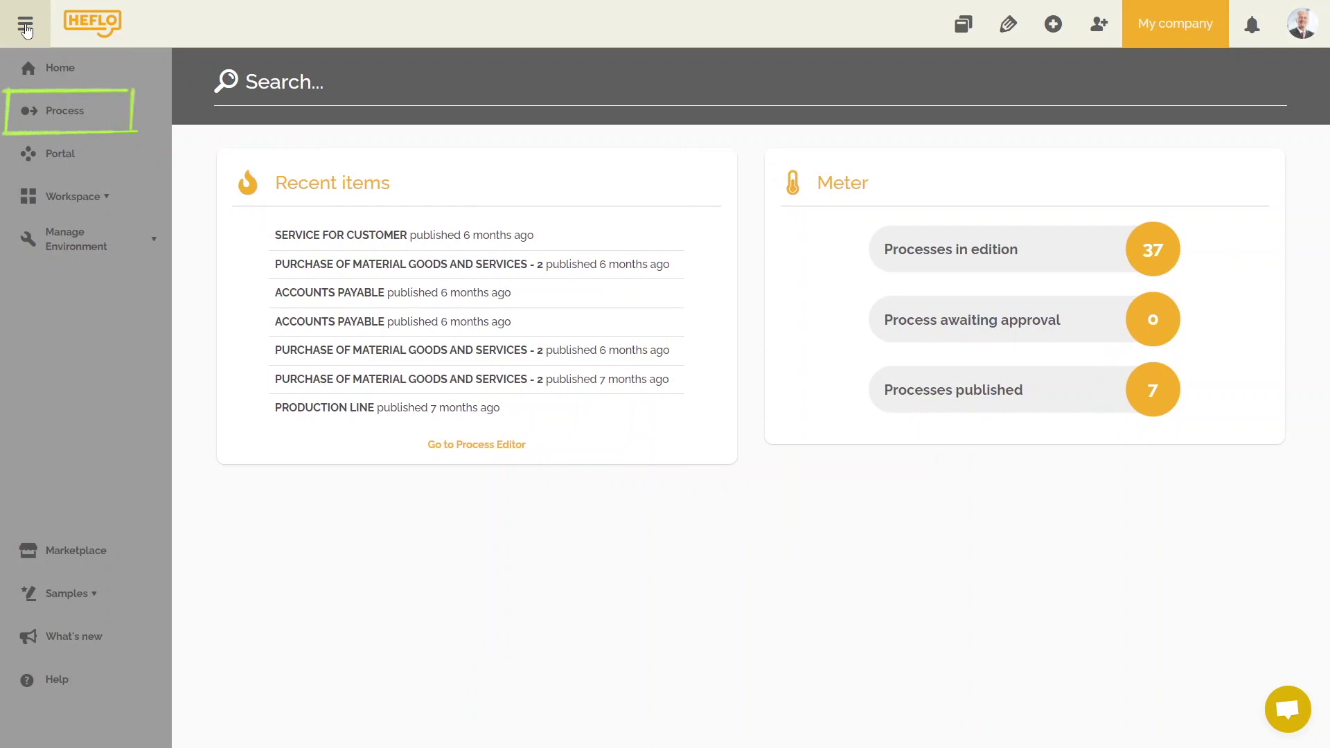
pyautogui.click(52, 111)
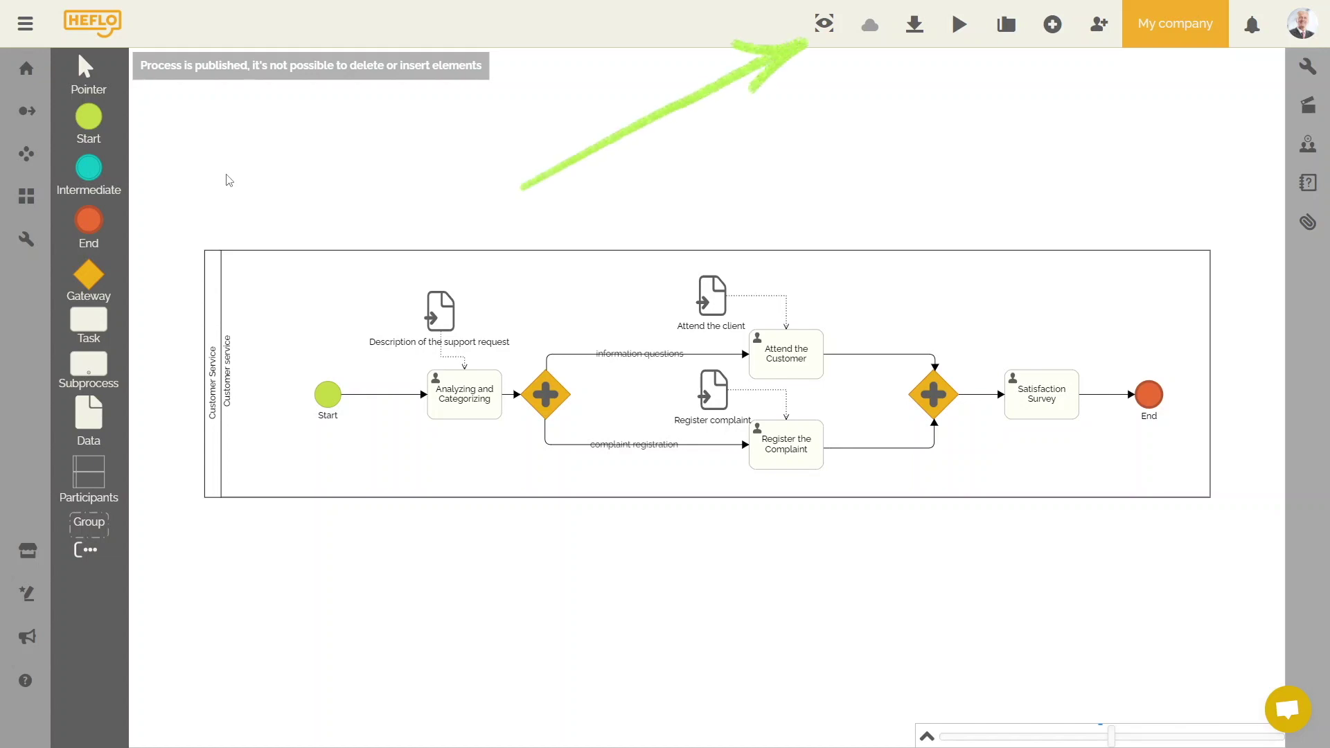
pyautogui.click(821, 36)
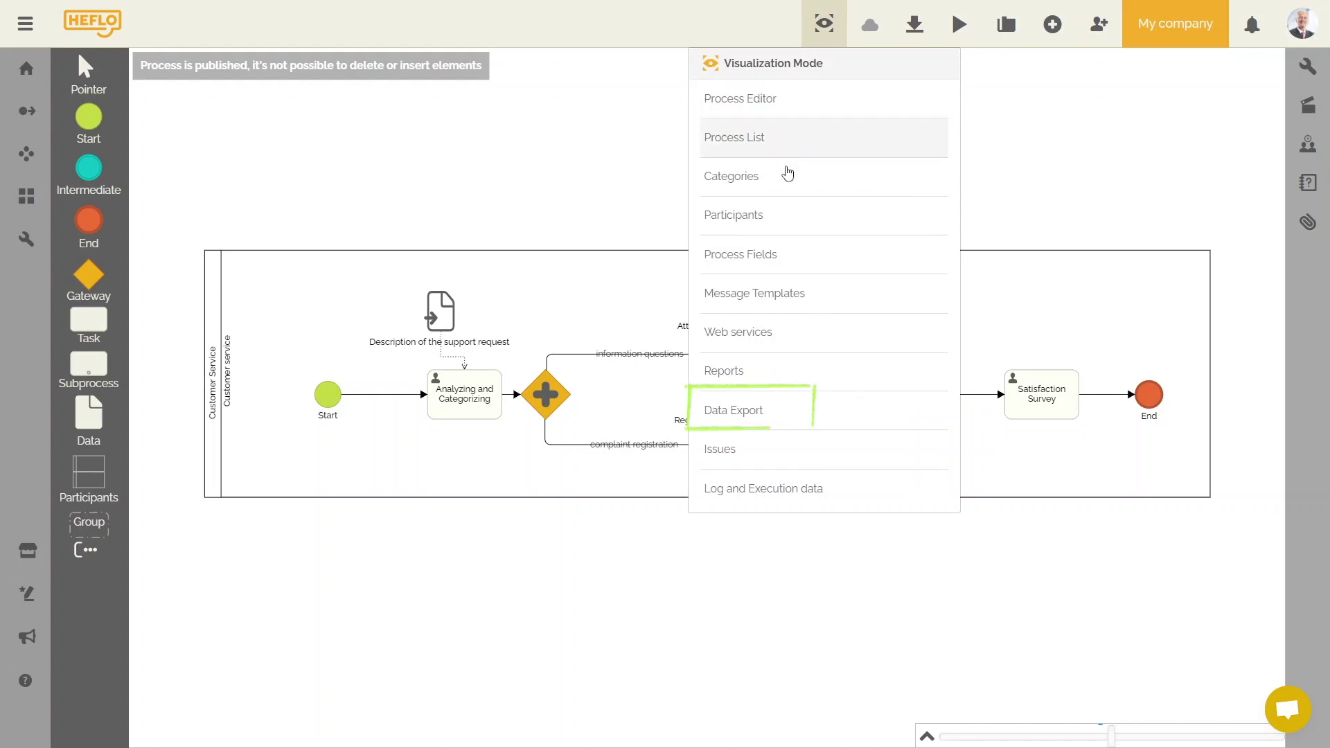
pyautogui.click(765, 413)
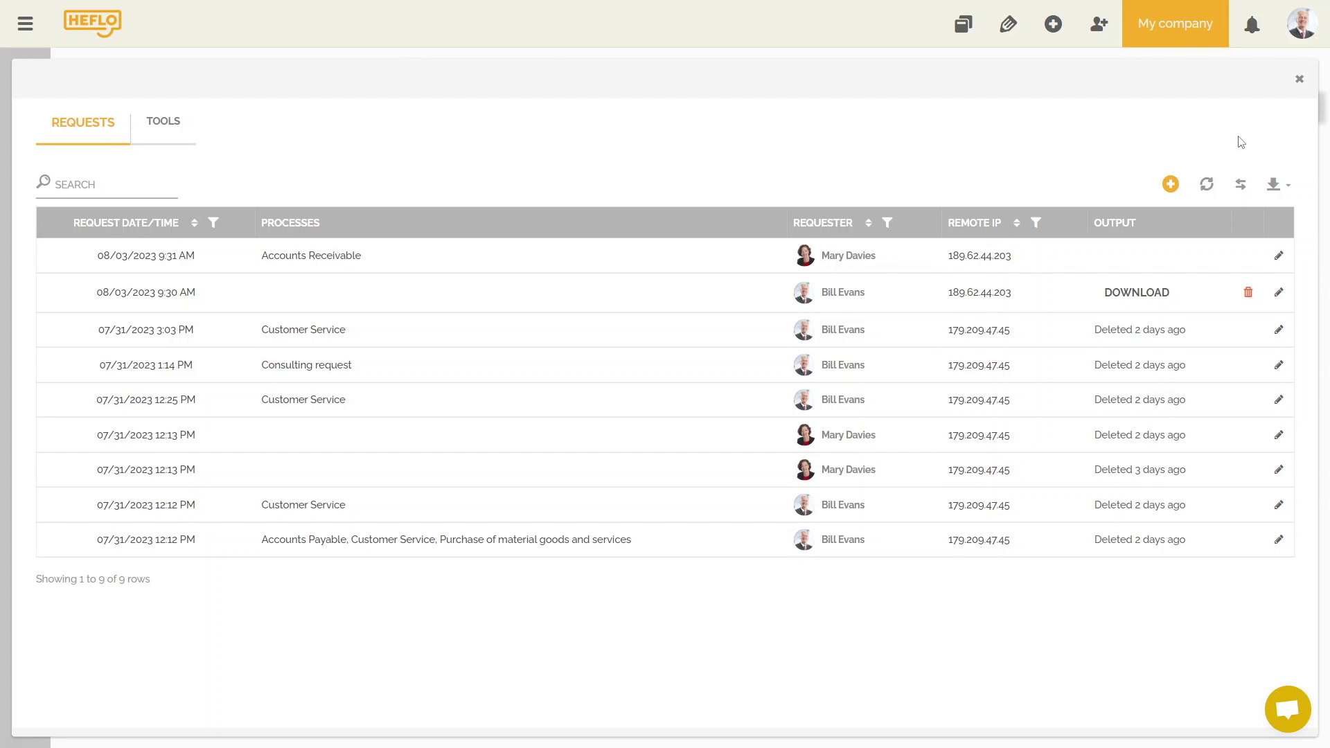
# Step: Submit a new CSV File export request for the Customer Service process
pyautogui.click(1171, 184)
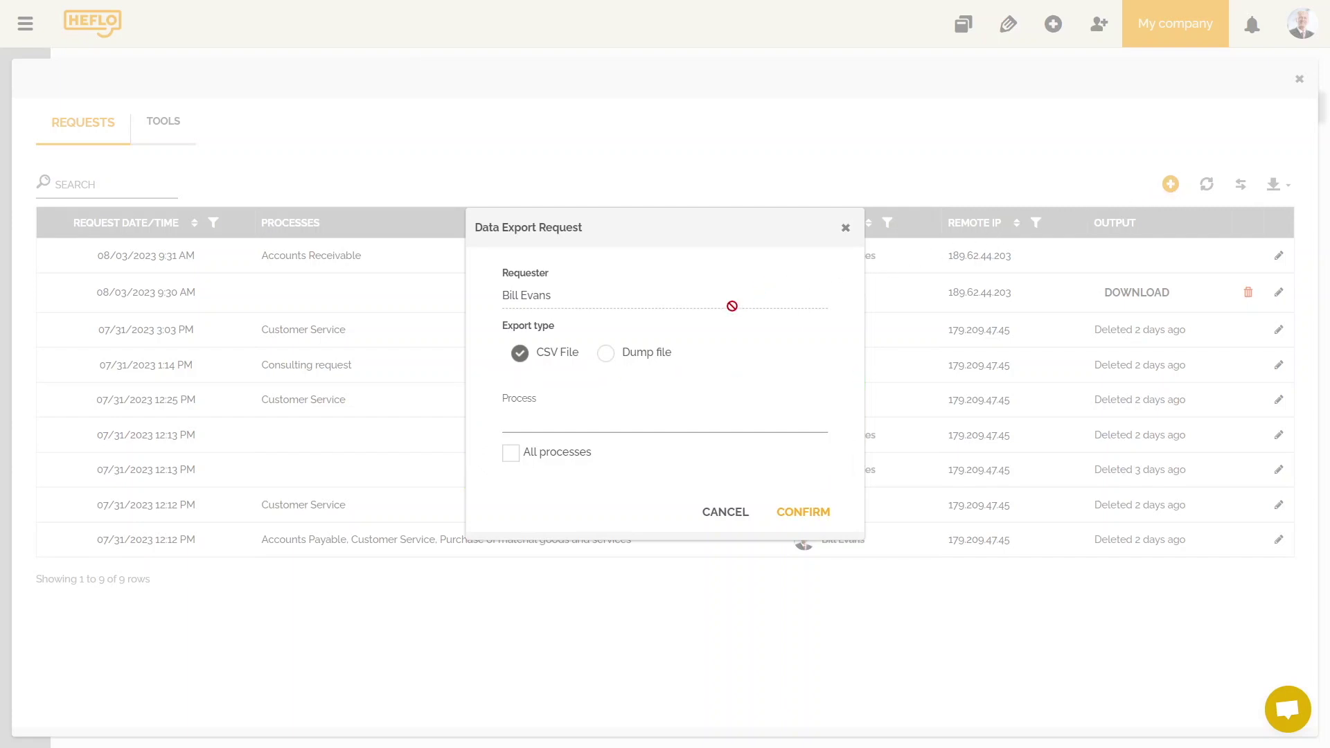
pyautogui.click(554, 425)
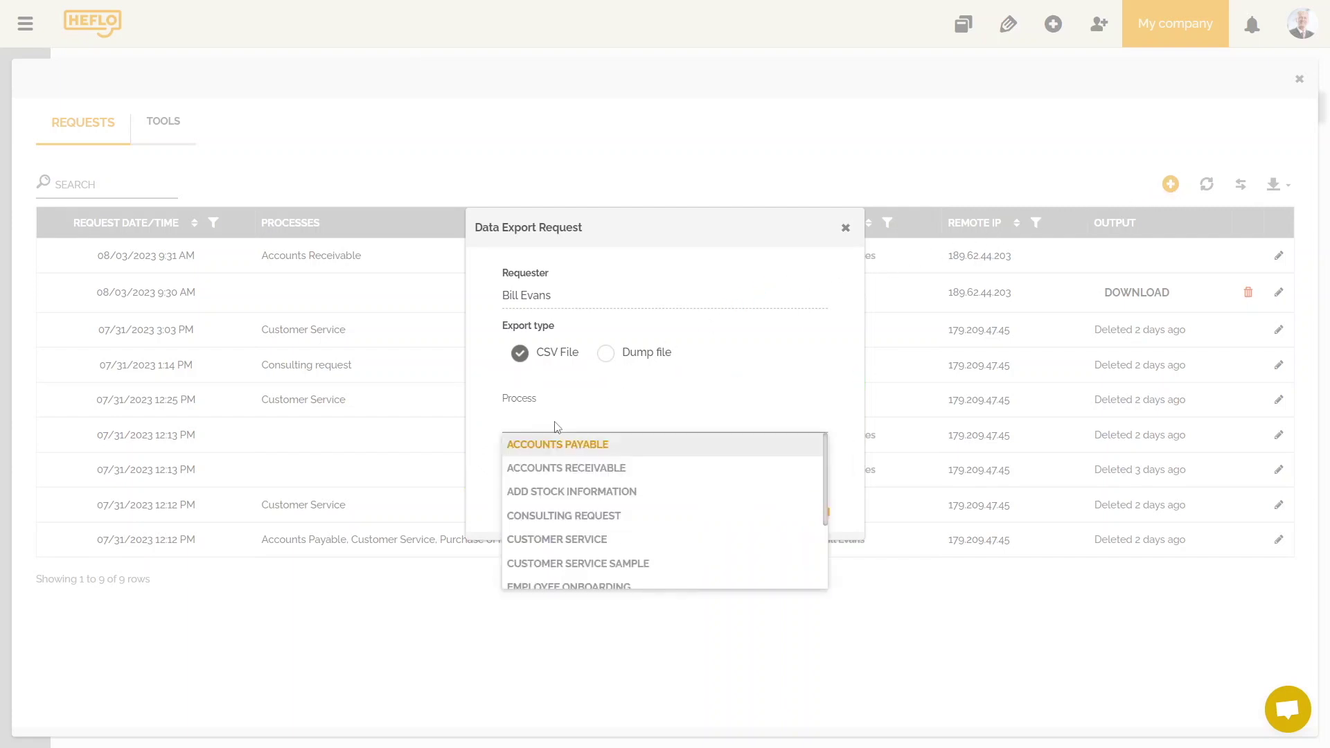
pyautogui.click(586, 541)
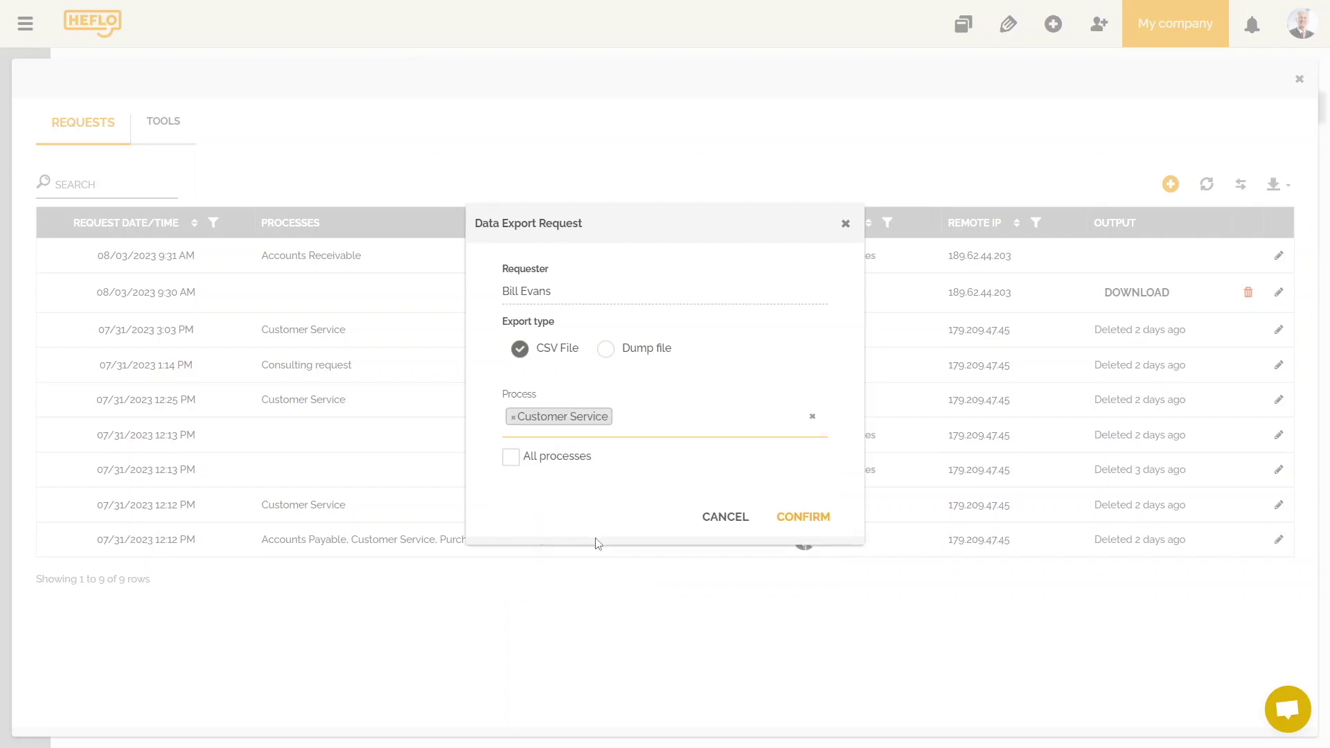
pyautogui.click(819, 525)
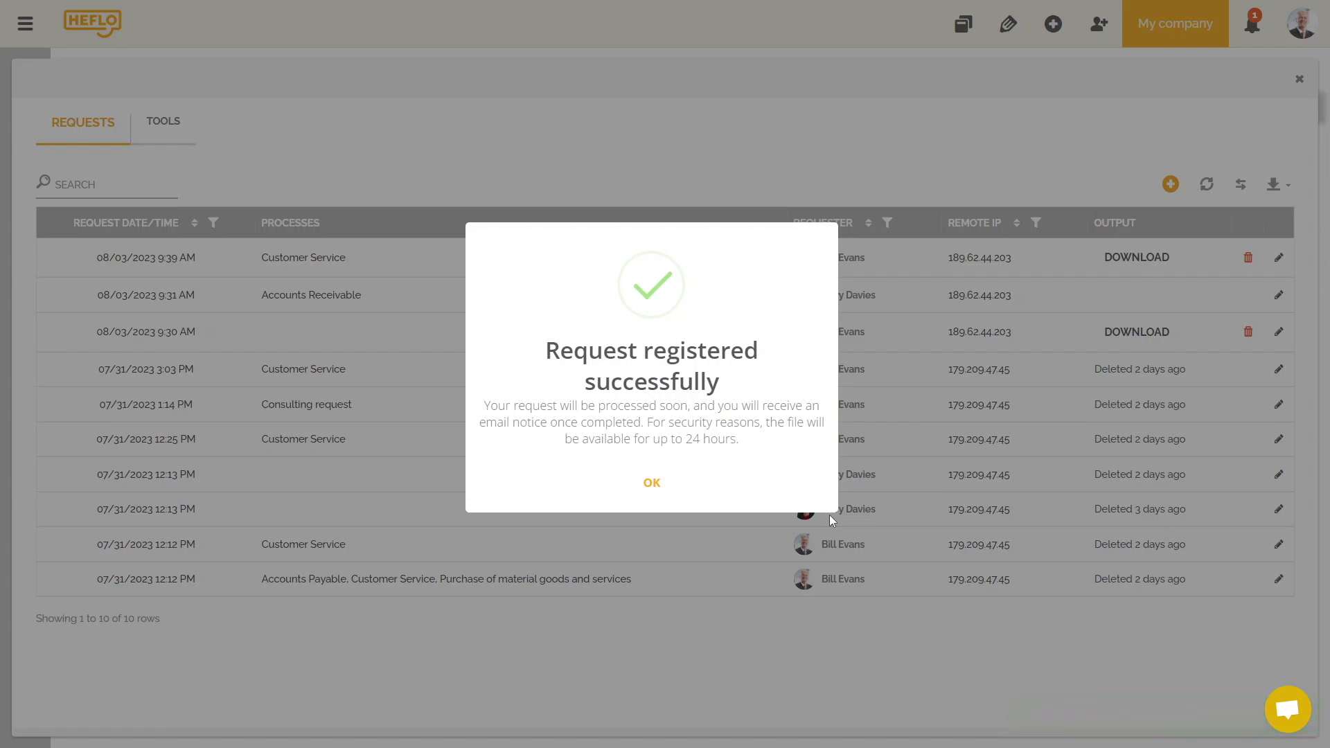
# Step: Check the notifications and download the new Customer Service CSV export file
pyautogui.click(652, 482)
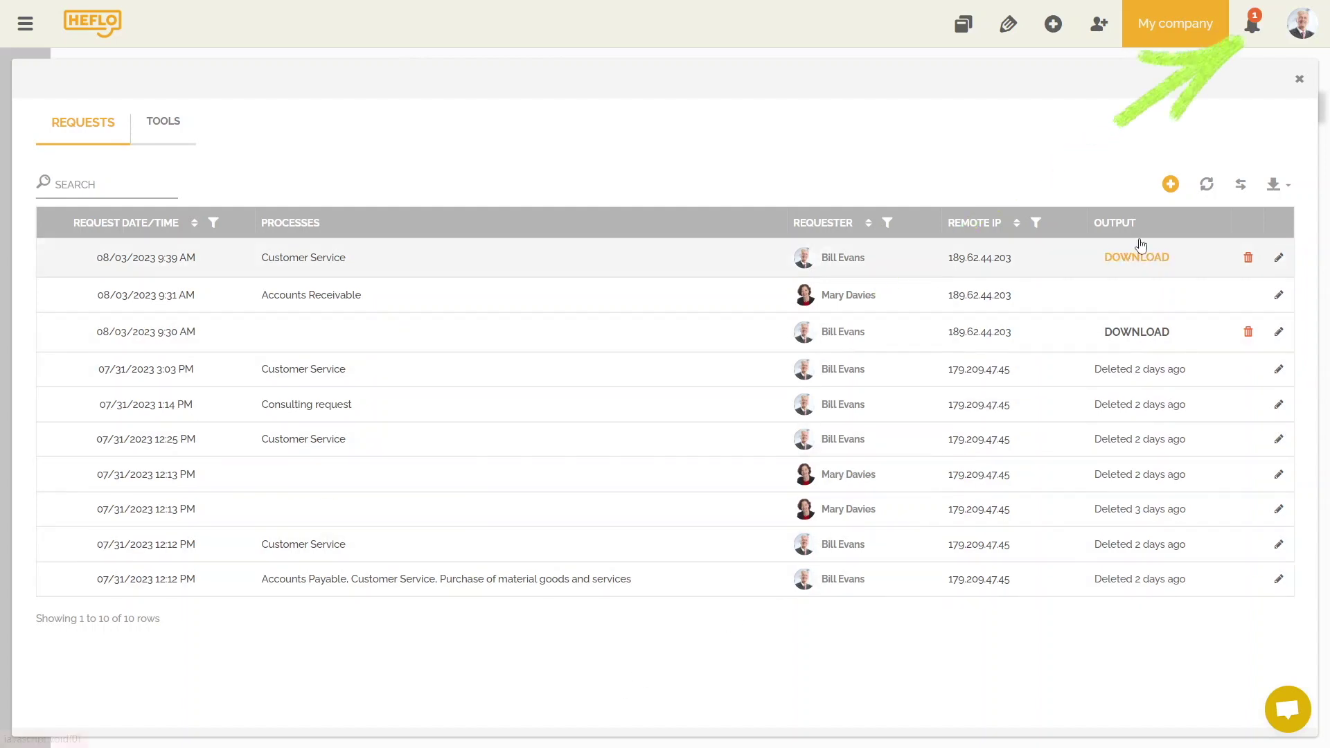
pyautogui.click(1248, 26)
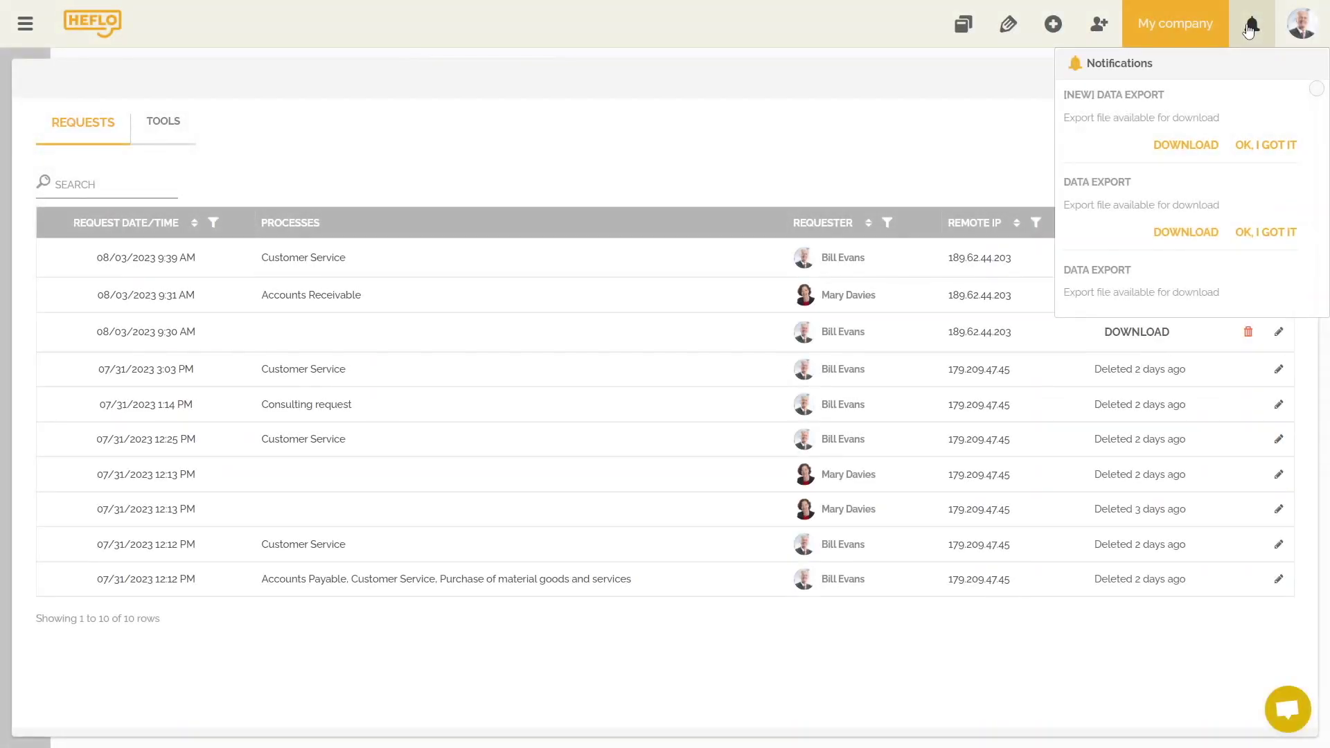
pyautogui.click(1249, 28)
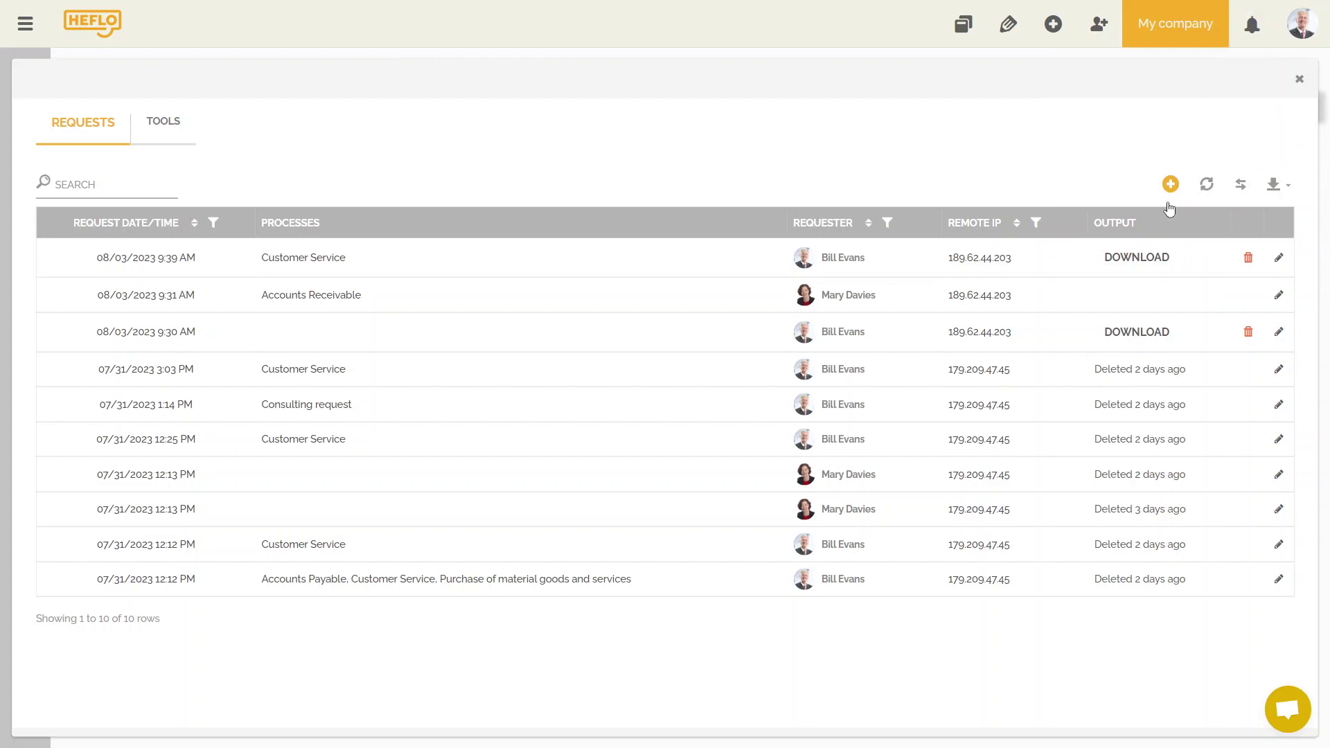
pyautogui.click(1138, 259)
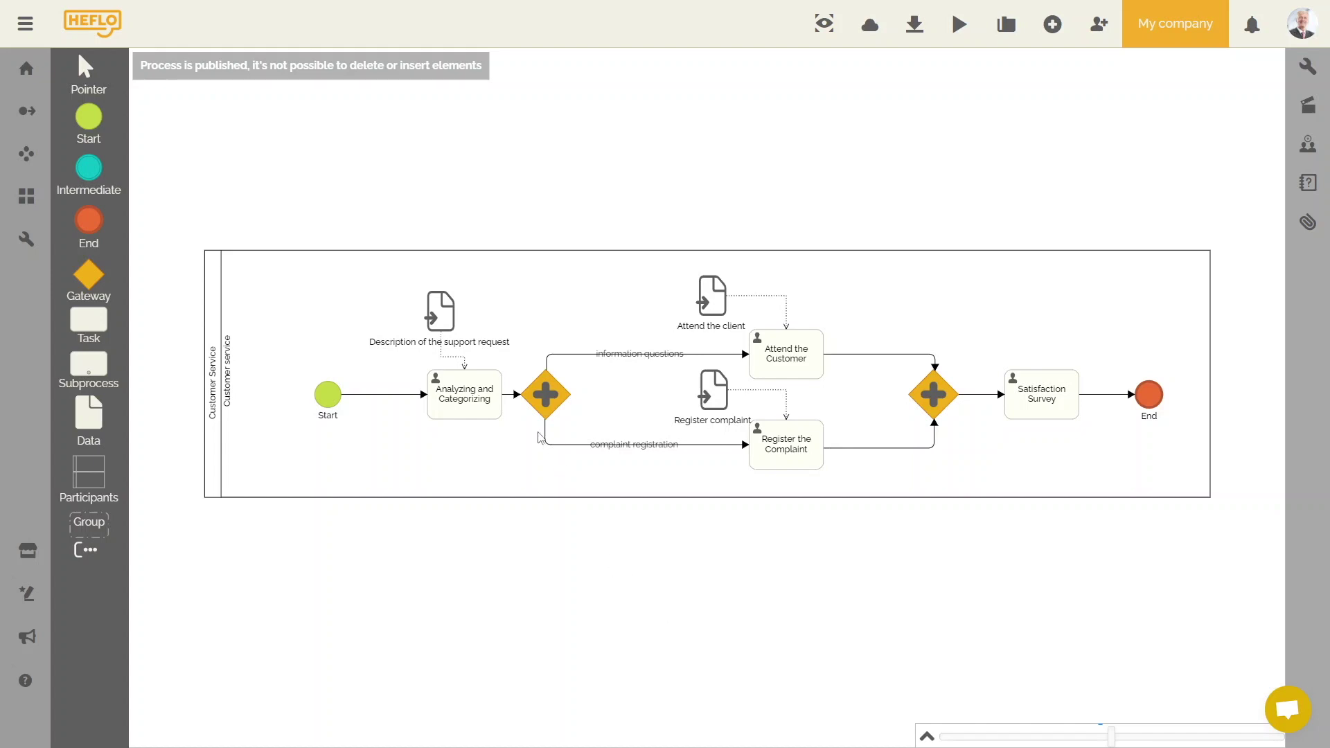
pyautogui.doubleClick(439, 315)
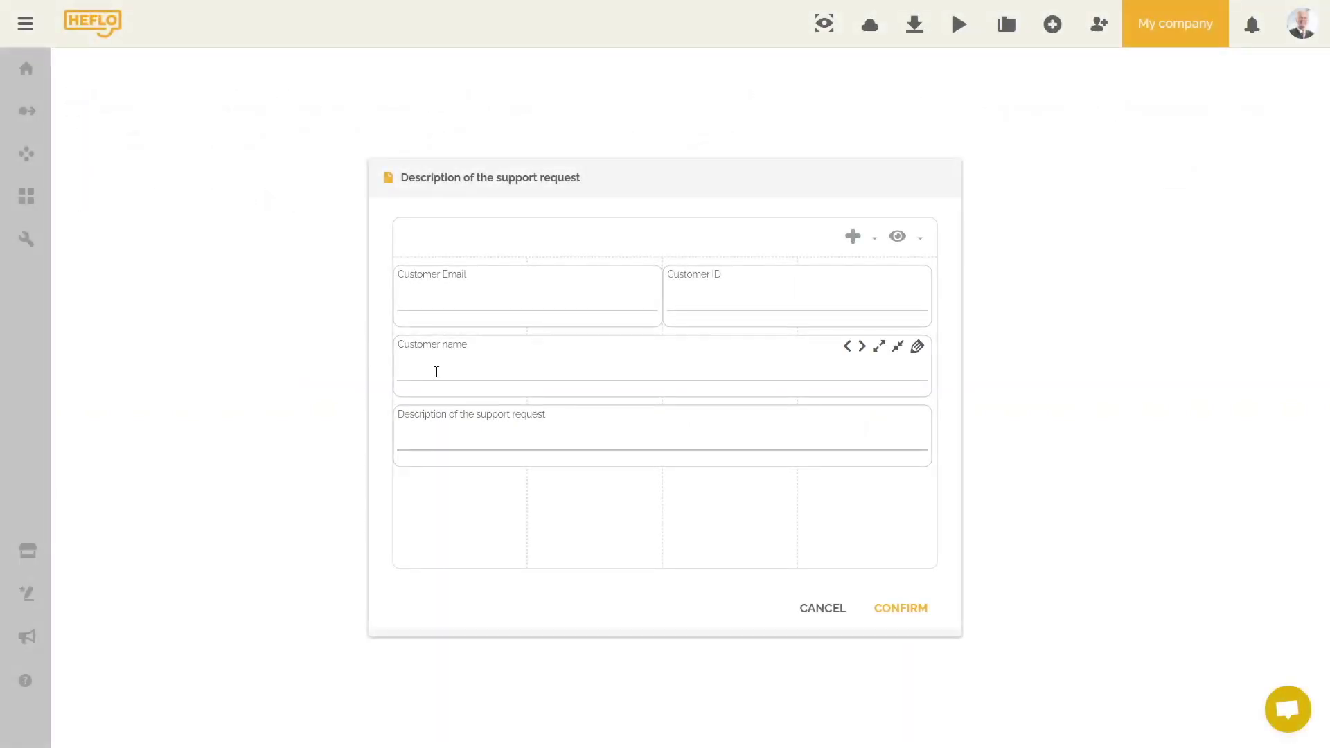
pyautogui.click(899, 609)
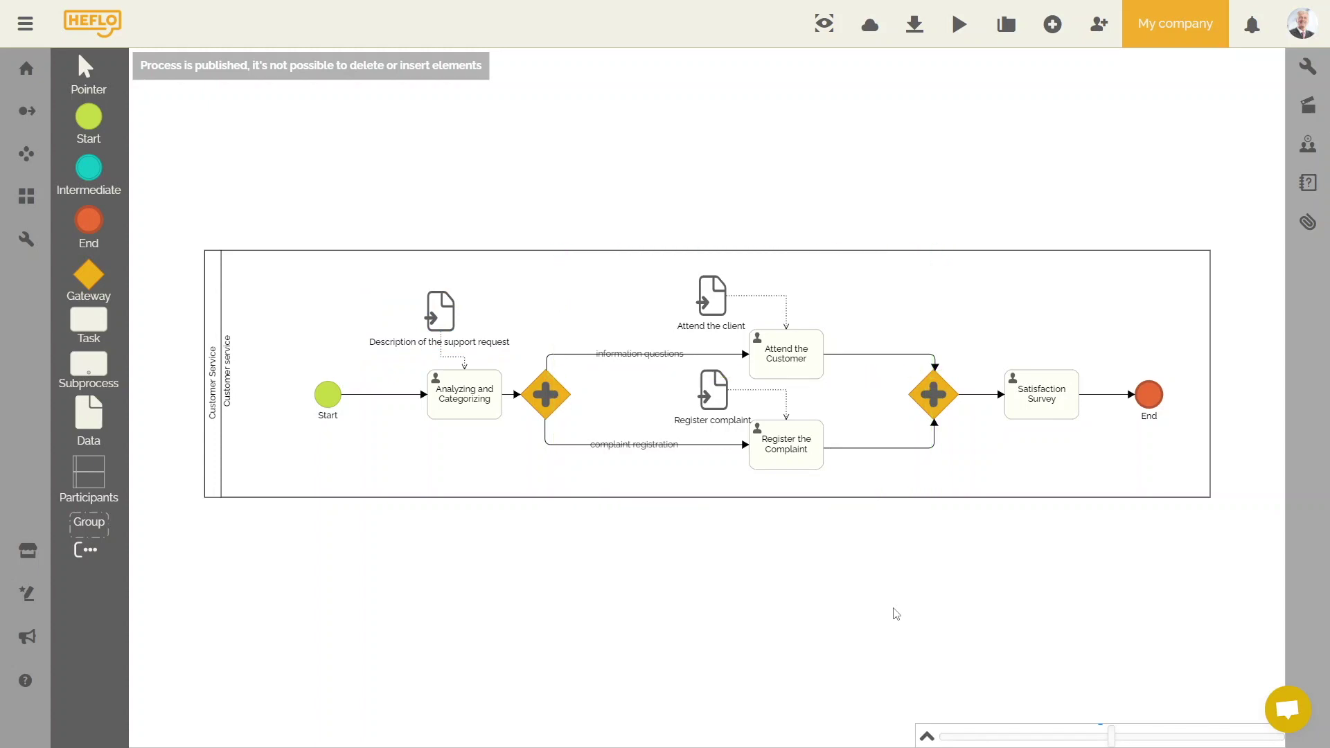
pyautogui.click(715, 299)
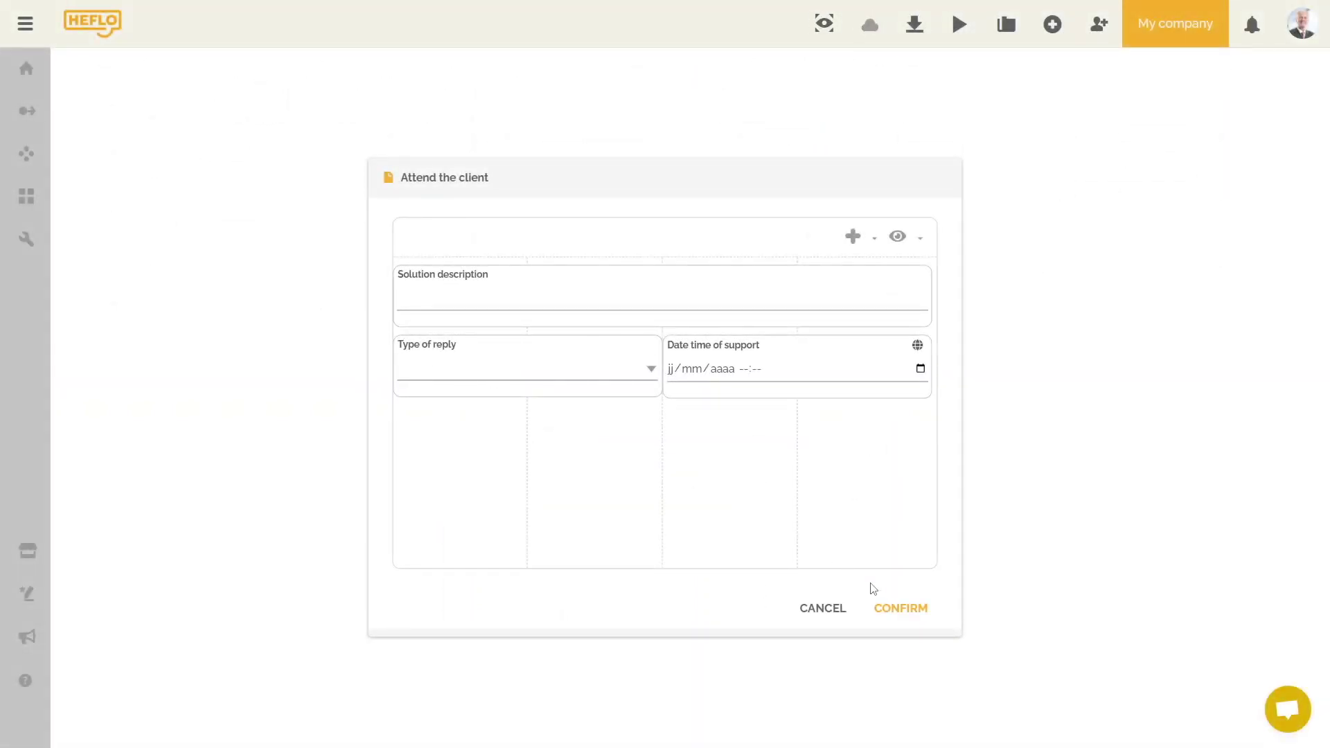
pyautogui.click(894, 607)
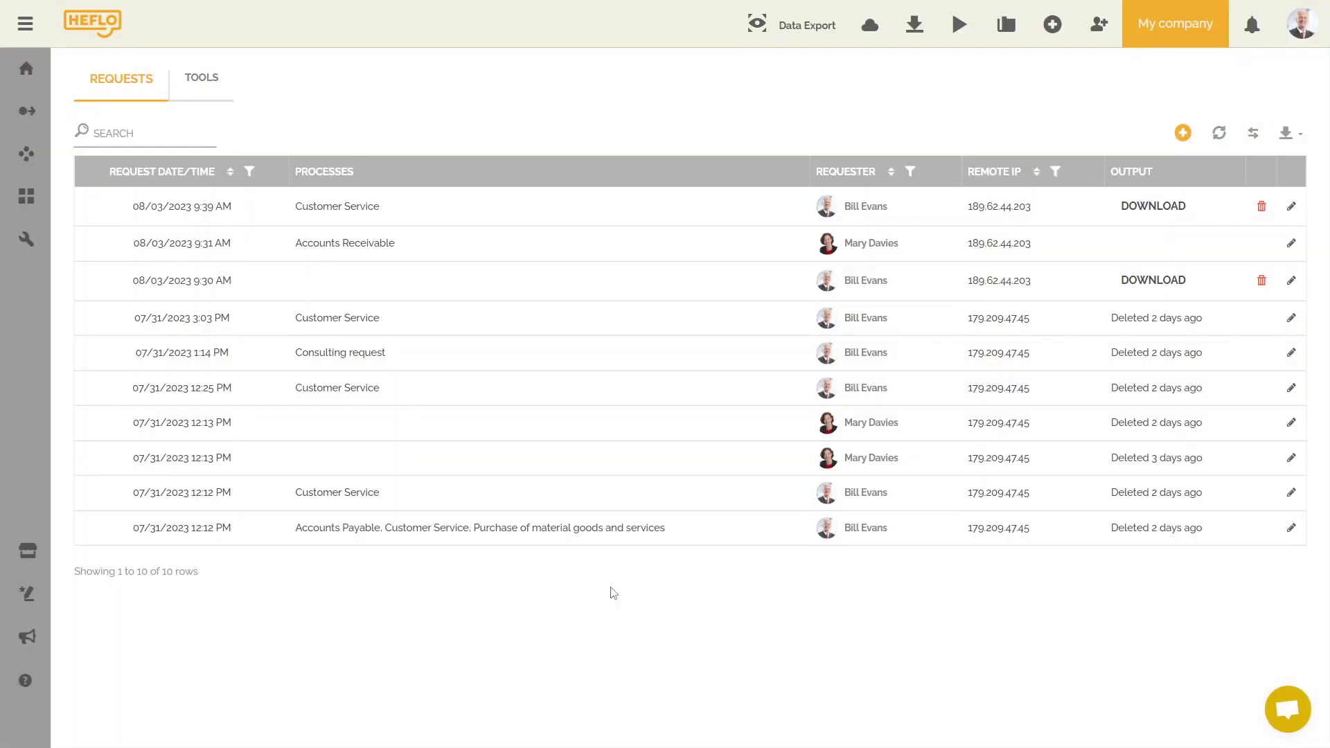
# Step: Submit a new export request with Dump file as the export type
pyautogui.click(1185, 139)
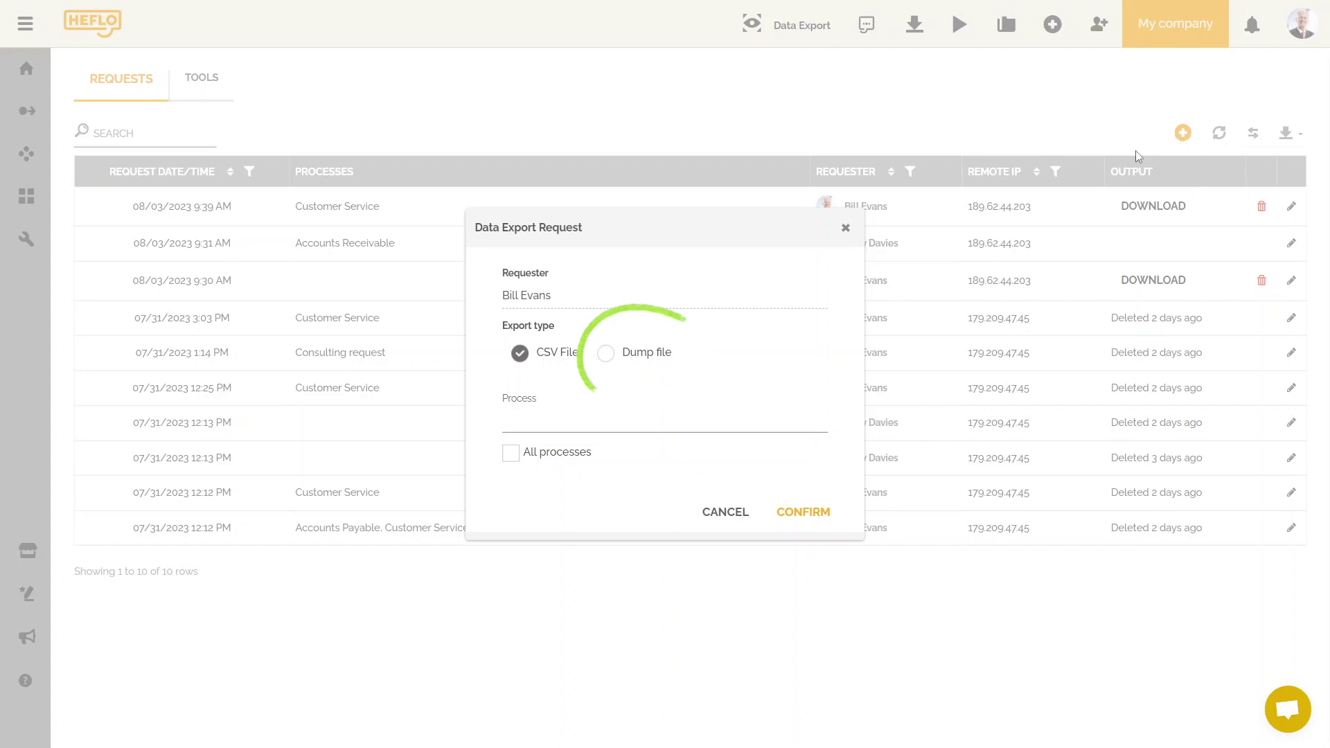
pyautogui.click(606, 352)
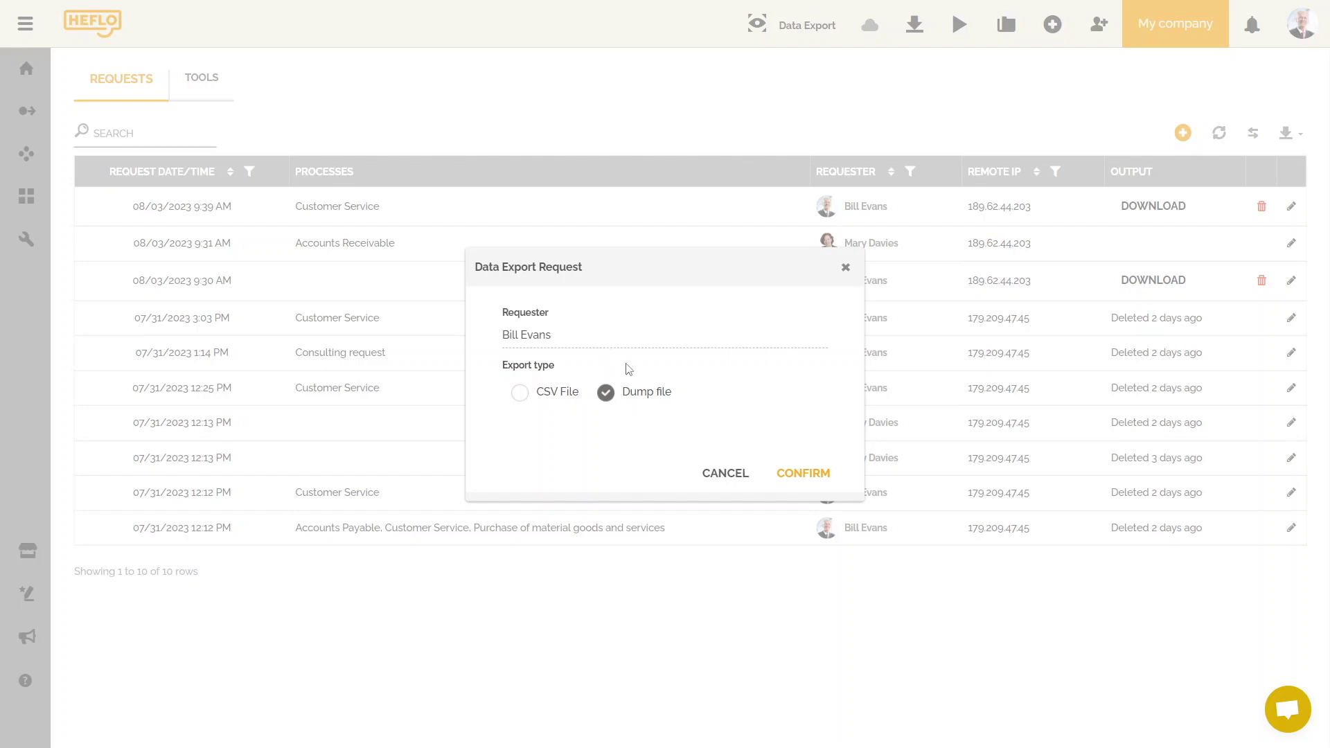
pyautogui.click(800, 474)
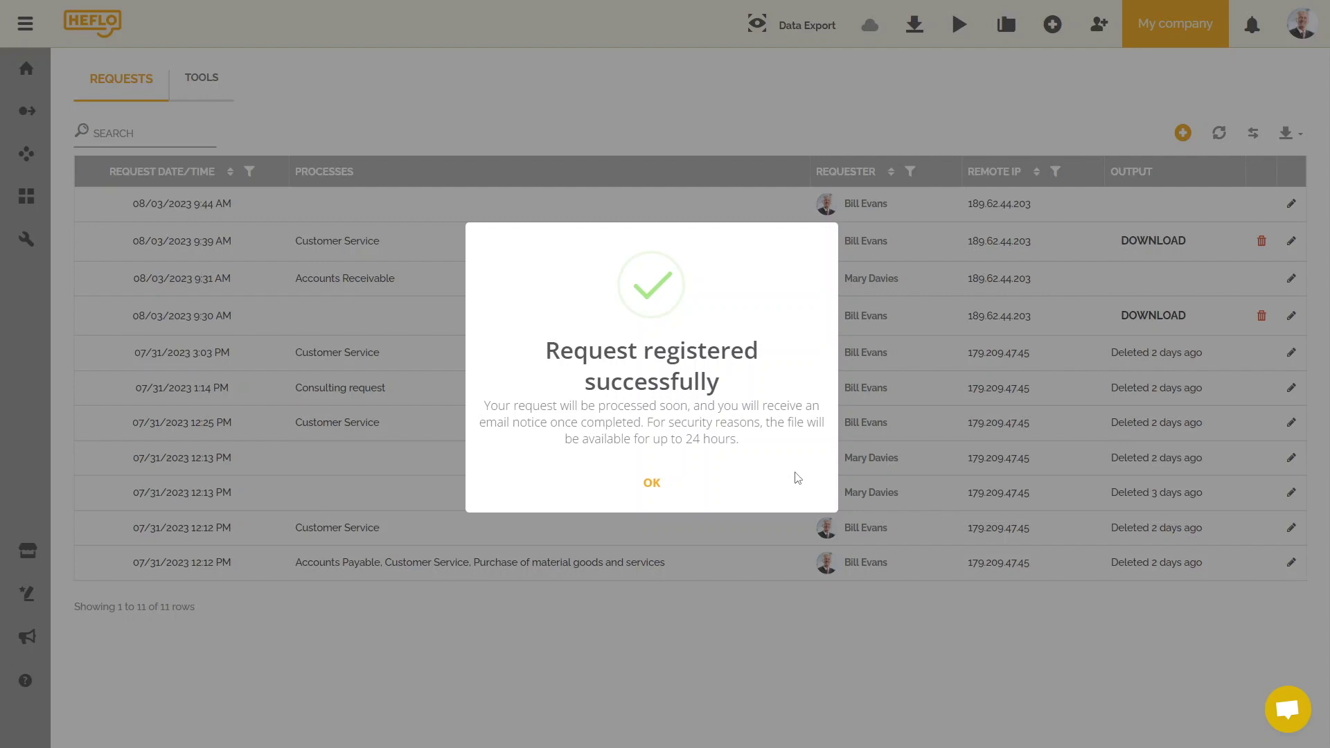
pyautogui.click(663, 488)
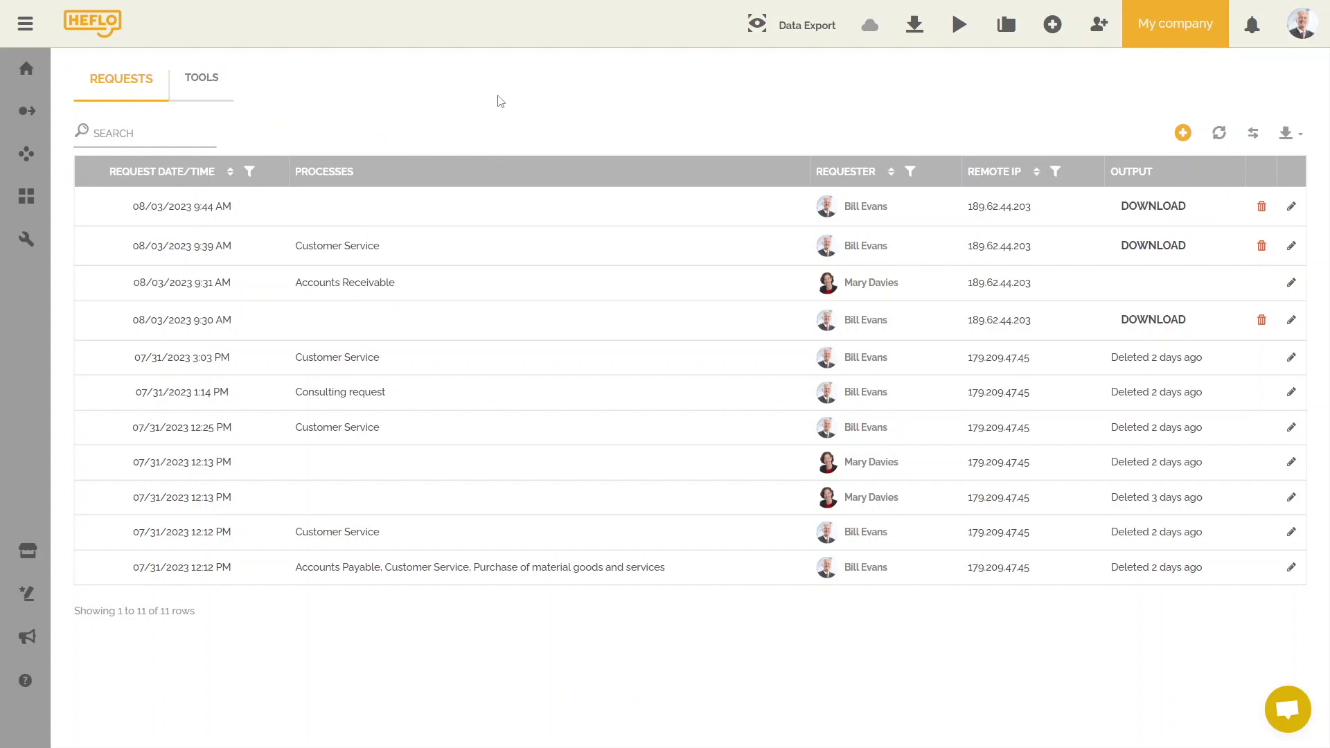
# Step: On the Tools tab, cancel the automatic dump Amazon AWS storage configuration without saving
pyautogui.click(197, 81)
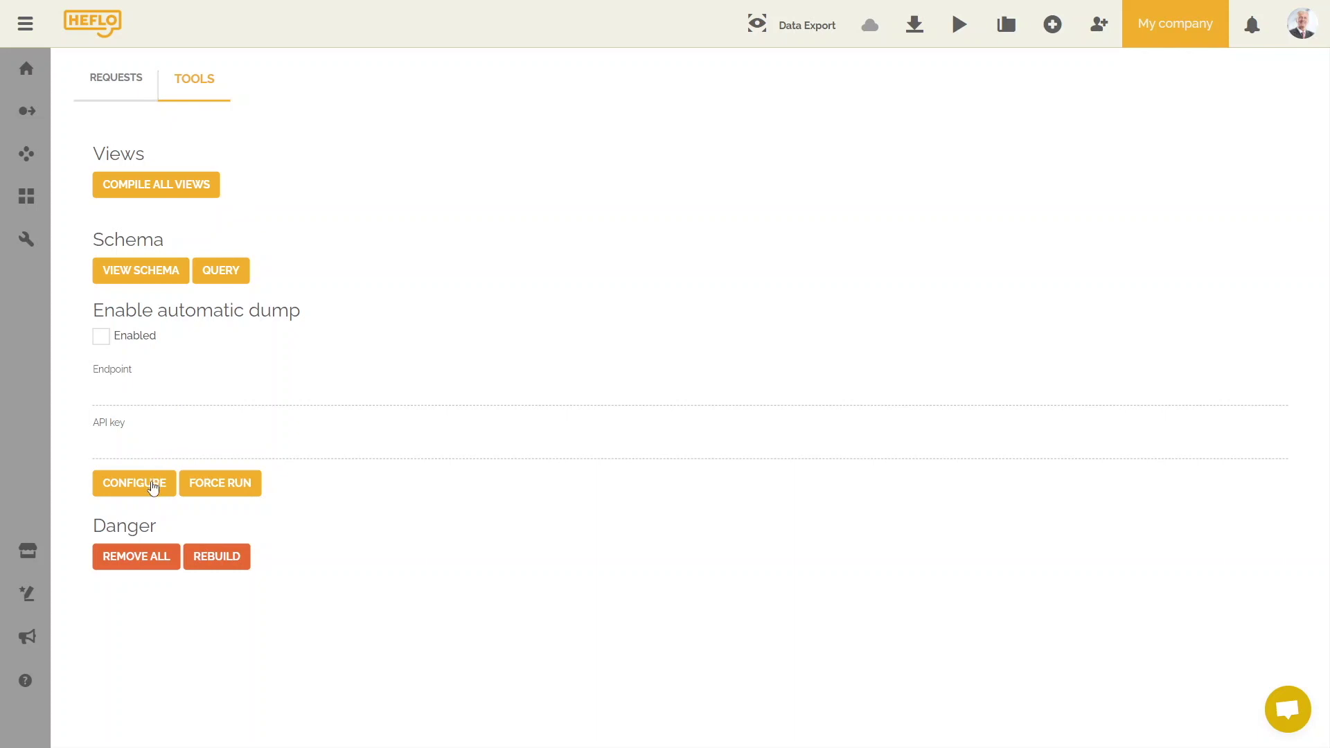
pyautogui.click(154, 484)
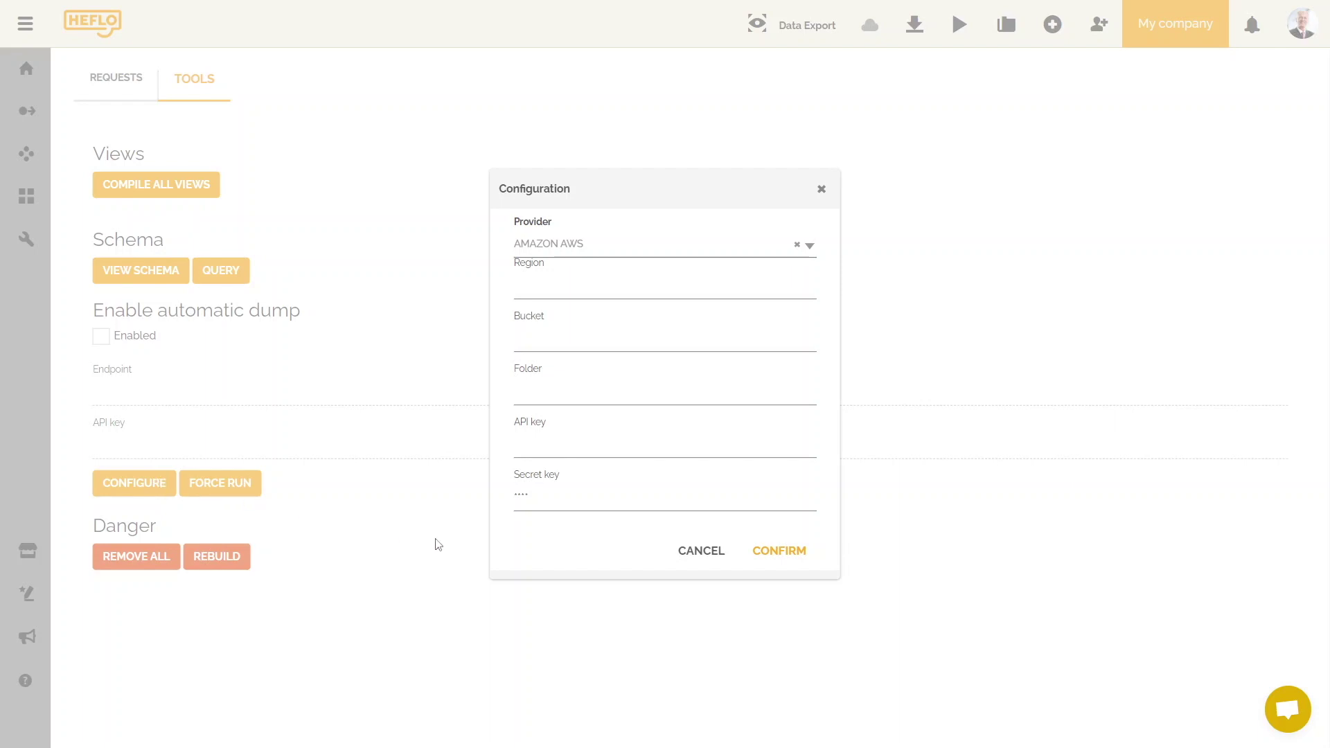
pyautogui.click(694, 555)
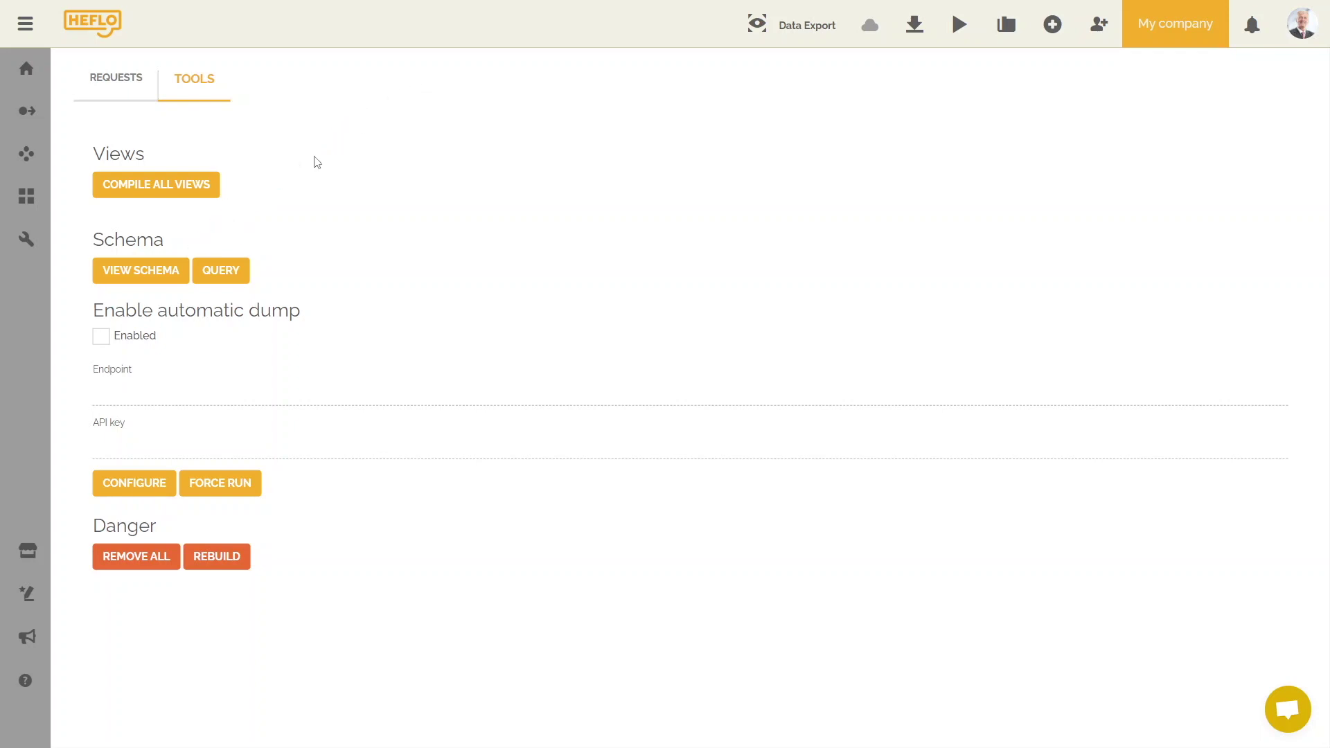
# Step: Open the tables and views schema and expand vpCustomer_Service_wi to review its columns
pyautogui.click(169, 273)
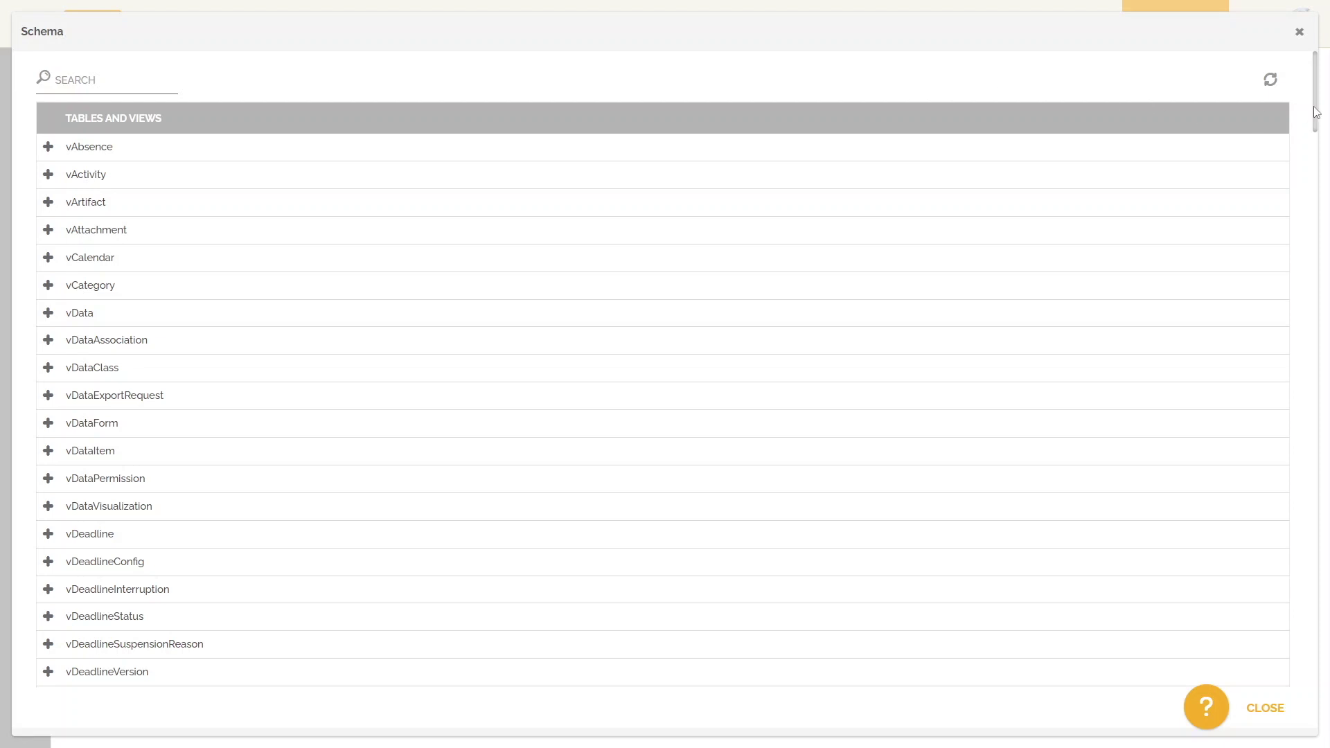
pyautogui.moveTo(1315, 111); pyautogui.dragTo(1282, 357)
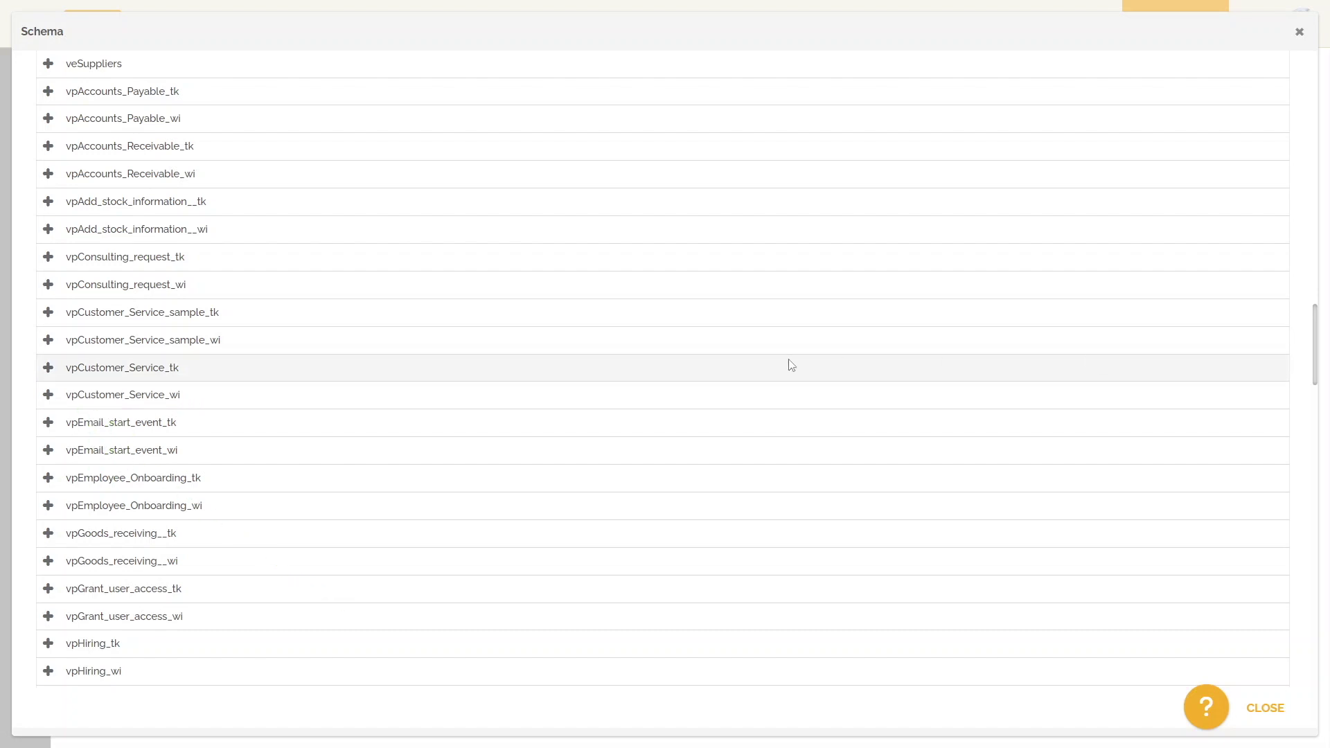
pyautogui.click(49, 397)
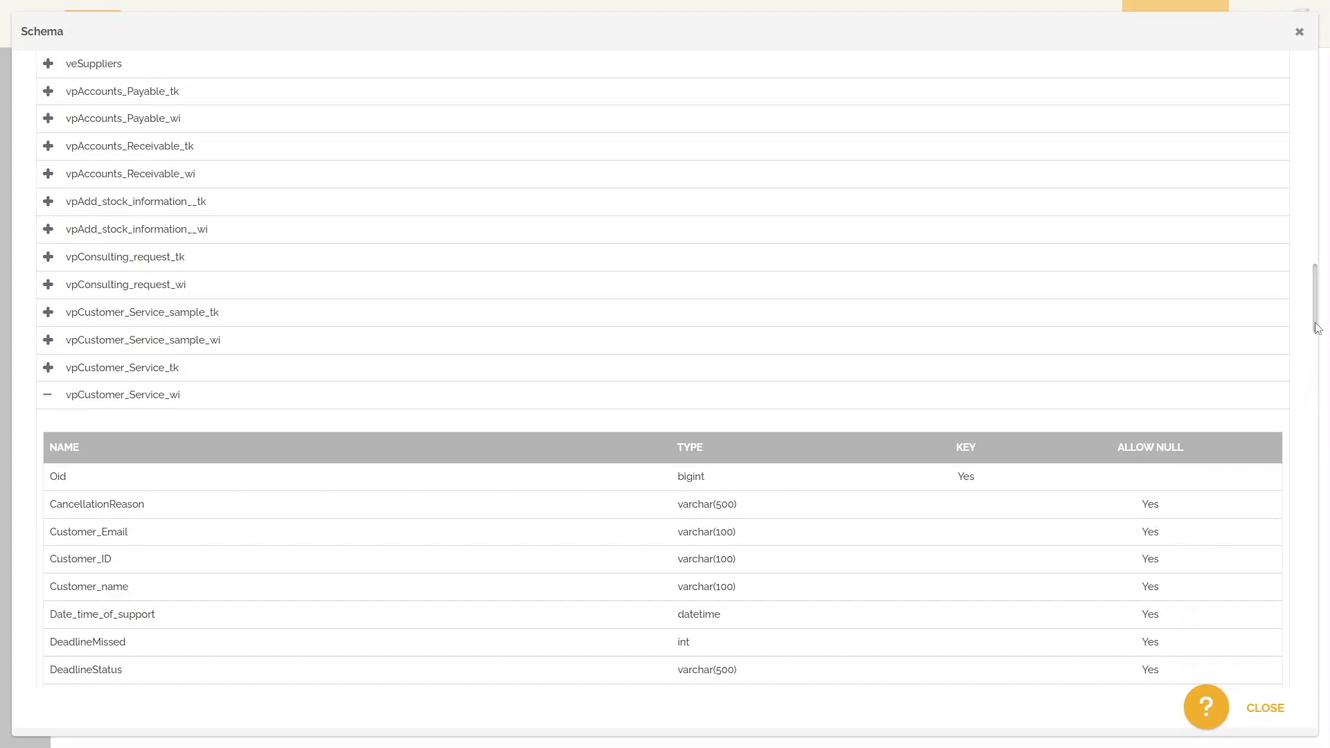
pyautogui.scroll(-1, 1318, 326)
pyautogui.moveTo(1317, 326); pyautogui.dragTo(1313, 385)
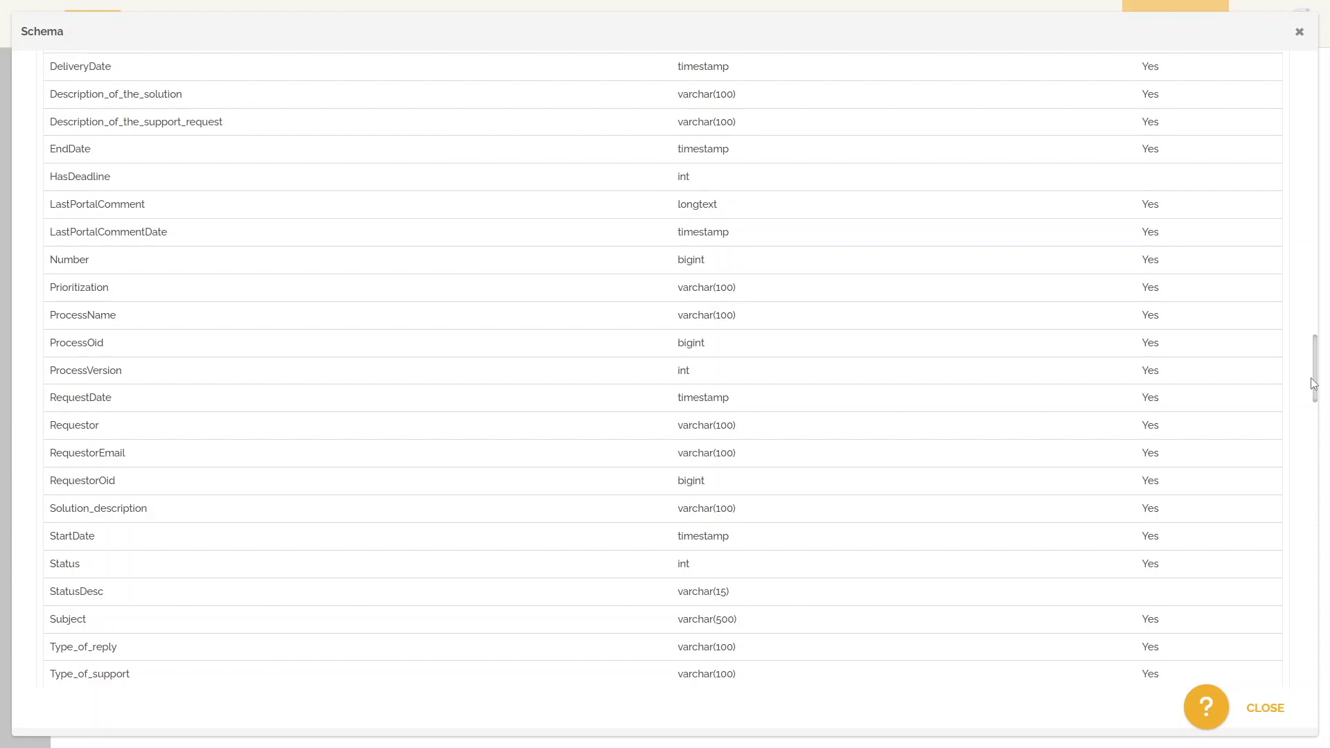
pyautogui.scroll(9, 1314, 384)
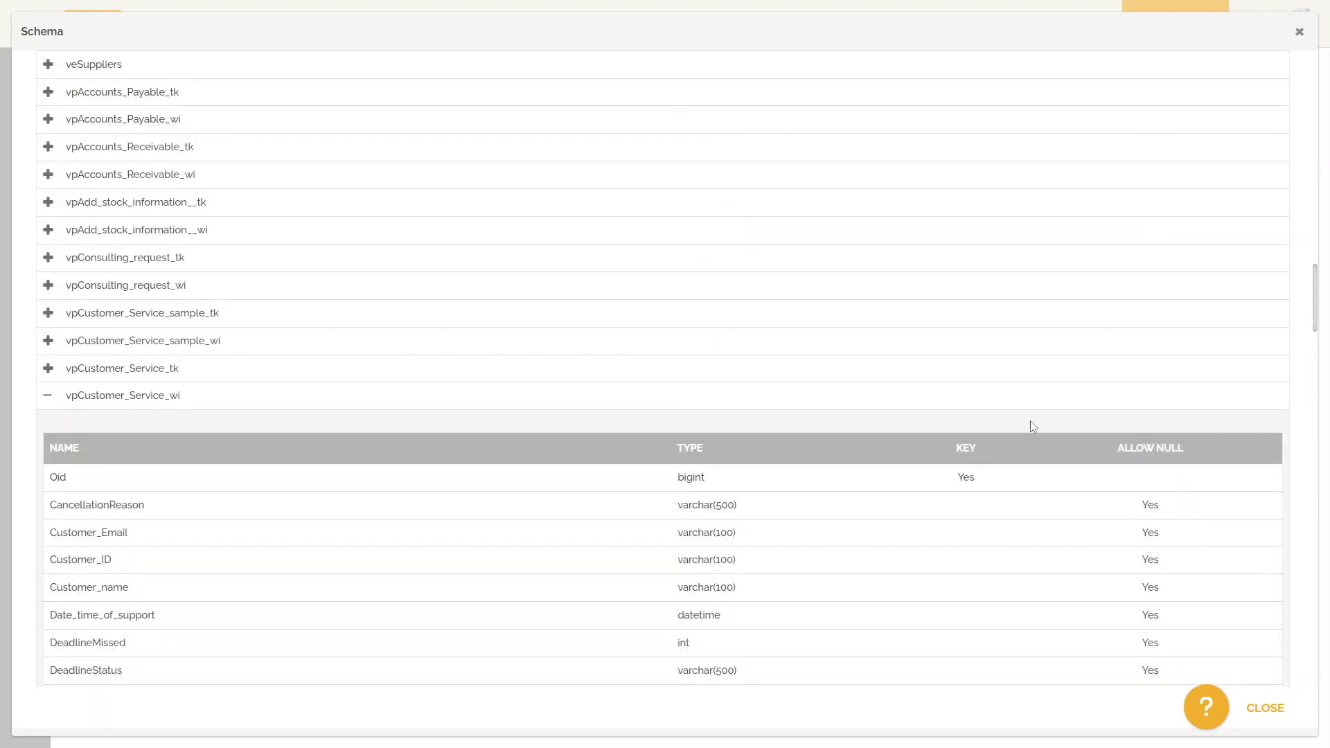
# Step: Collapse vpCustomer_Service_wi, then expand and collapse vProcess to review its columns
pyautogui.click(47, 396)
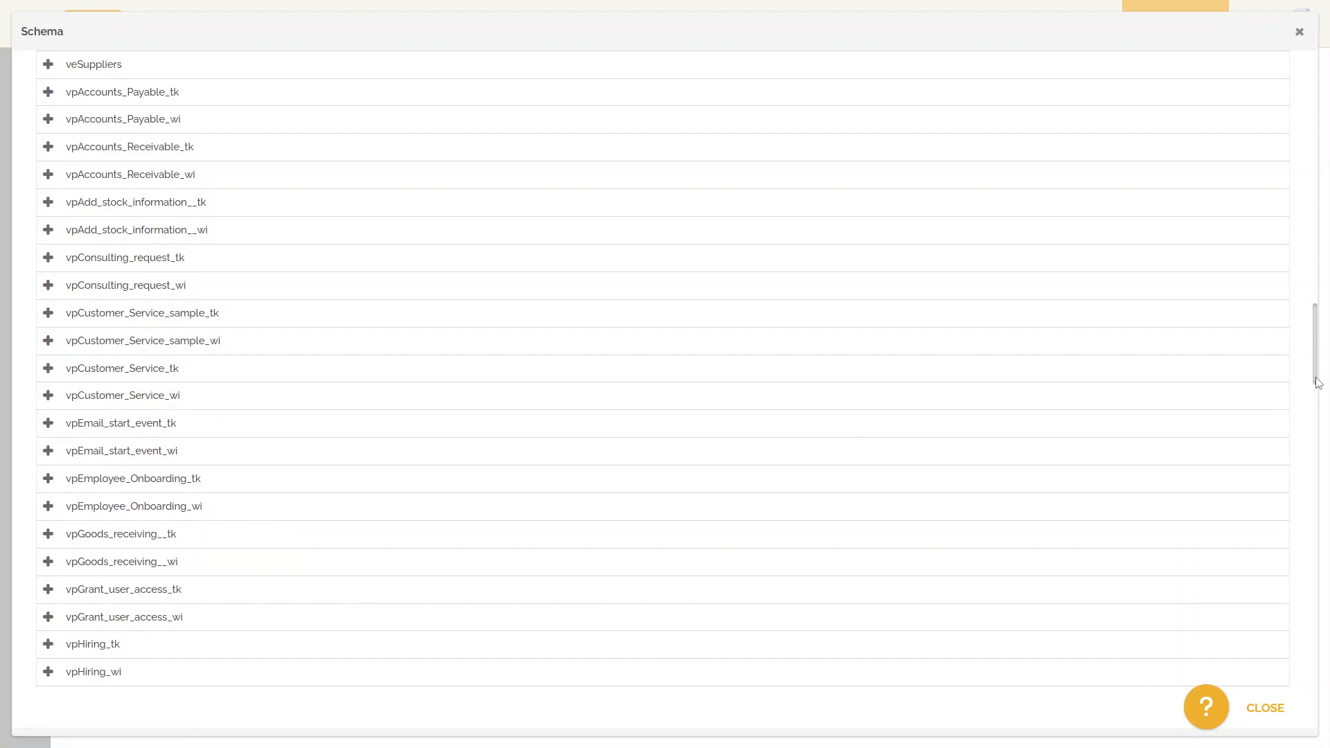
pyautogui.moveTo(1314, 382); pyautogui.dragTo(1325, 324)
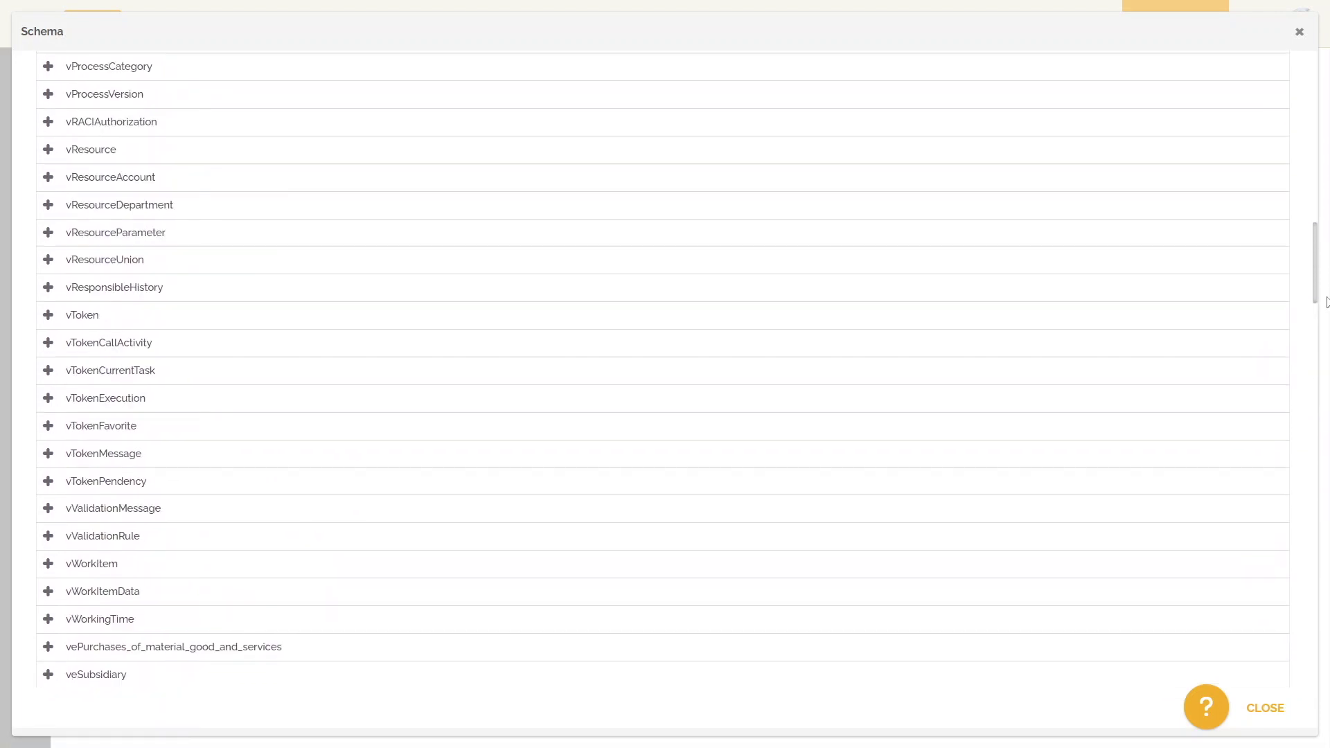
pyautogui.moveTo(1328, 302); pyautogui.dragTo(1328, 268)
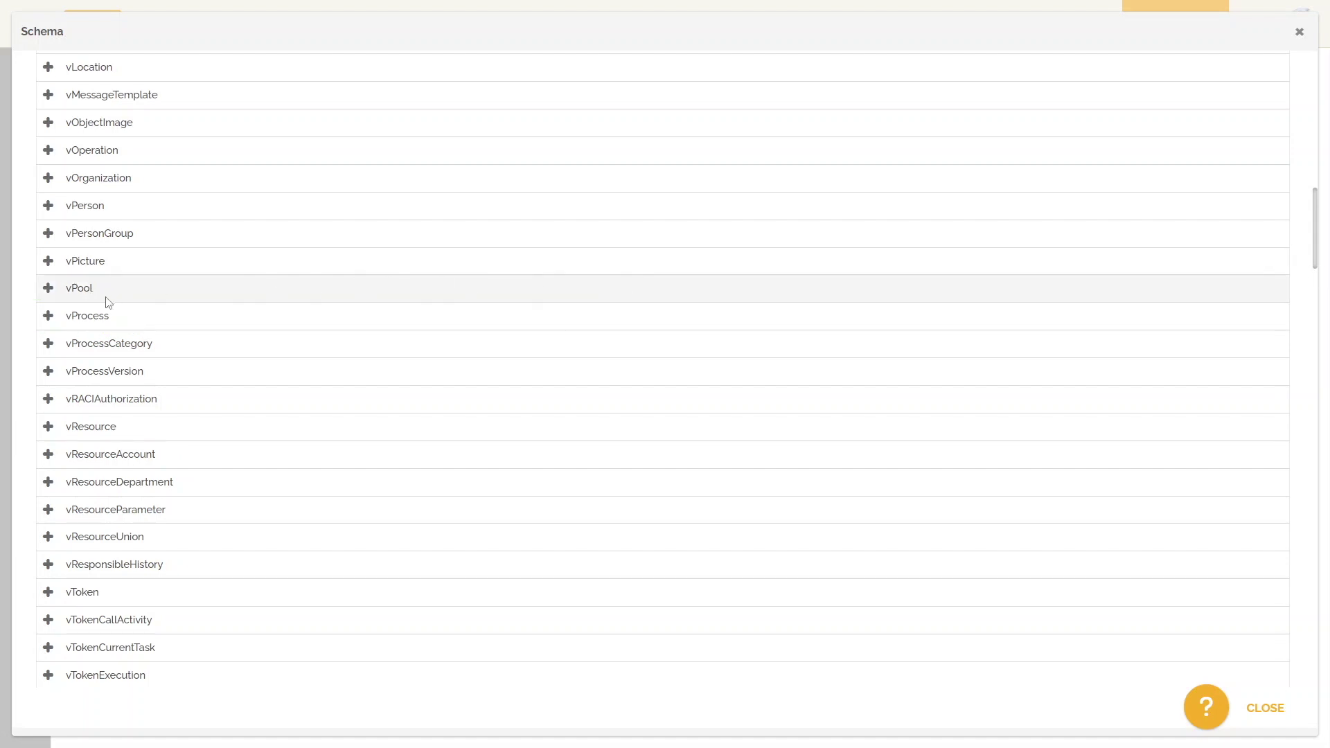
pyautogui.click(47, 317)
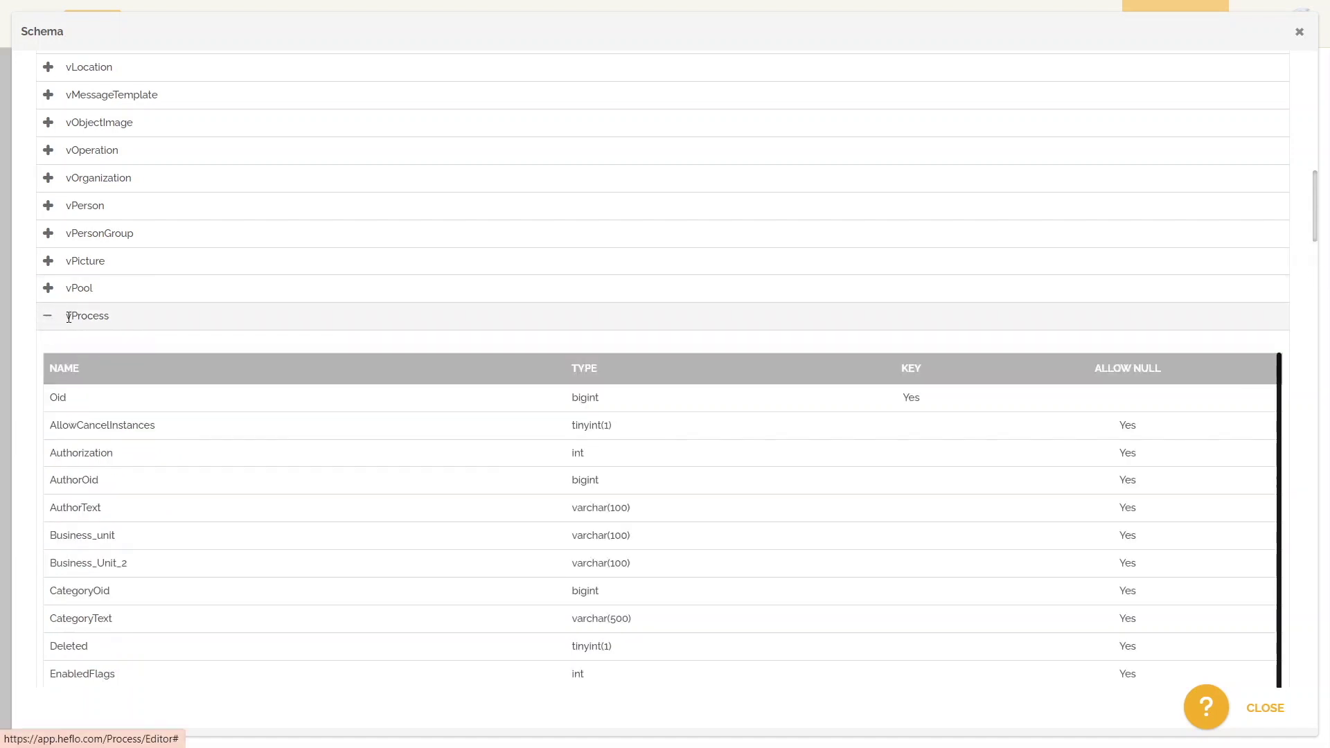
pyautogui.scroll(-5, 1316, 221)
pyautogui.moveTo(1316, 221); pyautogui.dragTo(1316, 261)
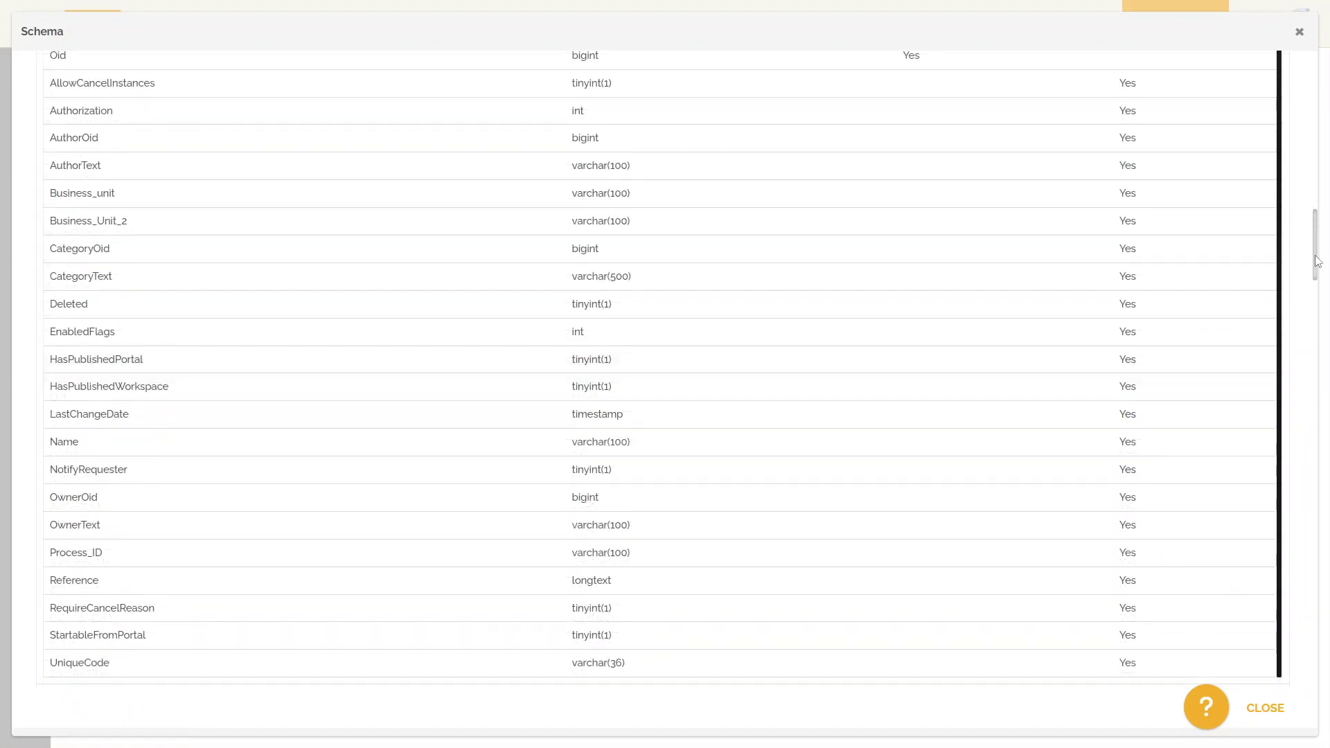
pyautogui.moveTo(1316, 261); pyautogui.dragTo(1317, 222)
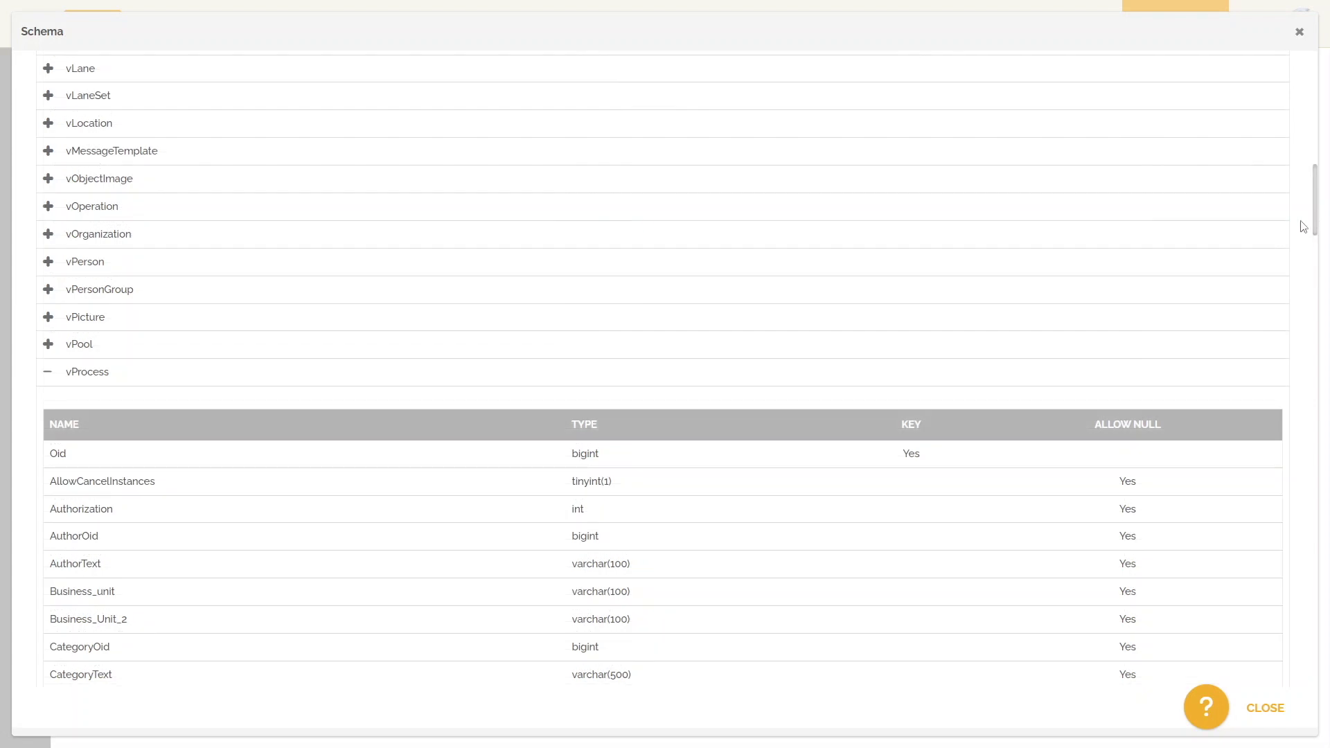
pyautogui.click(45, 374)
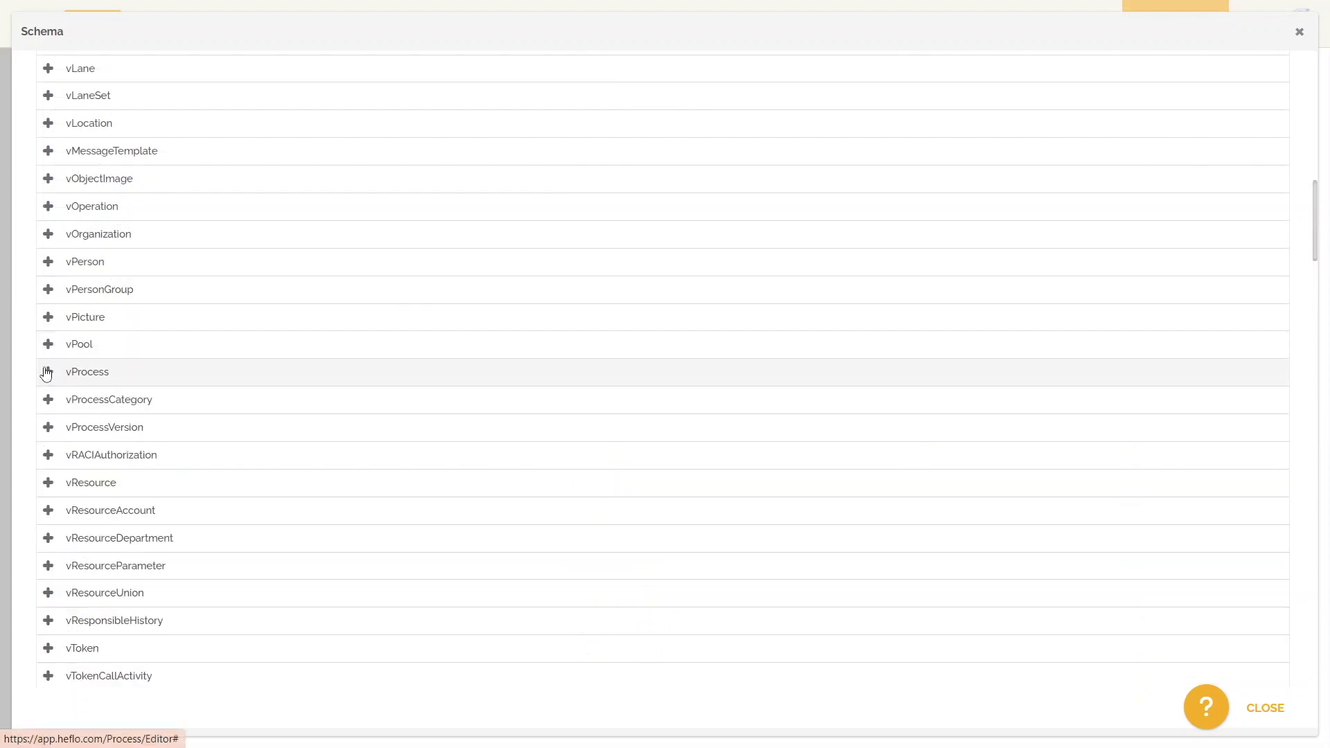
# Step: Expand and collapse vProcessCategory and vPerson to review their columns
pyautogui.click(48, 401)
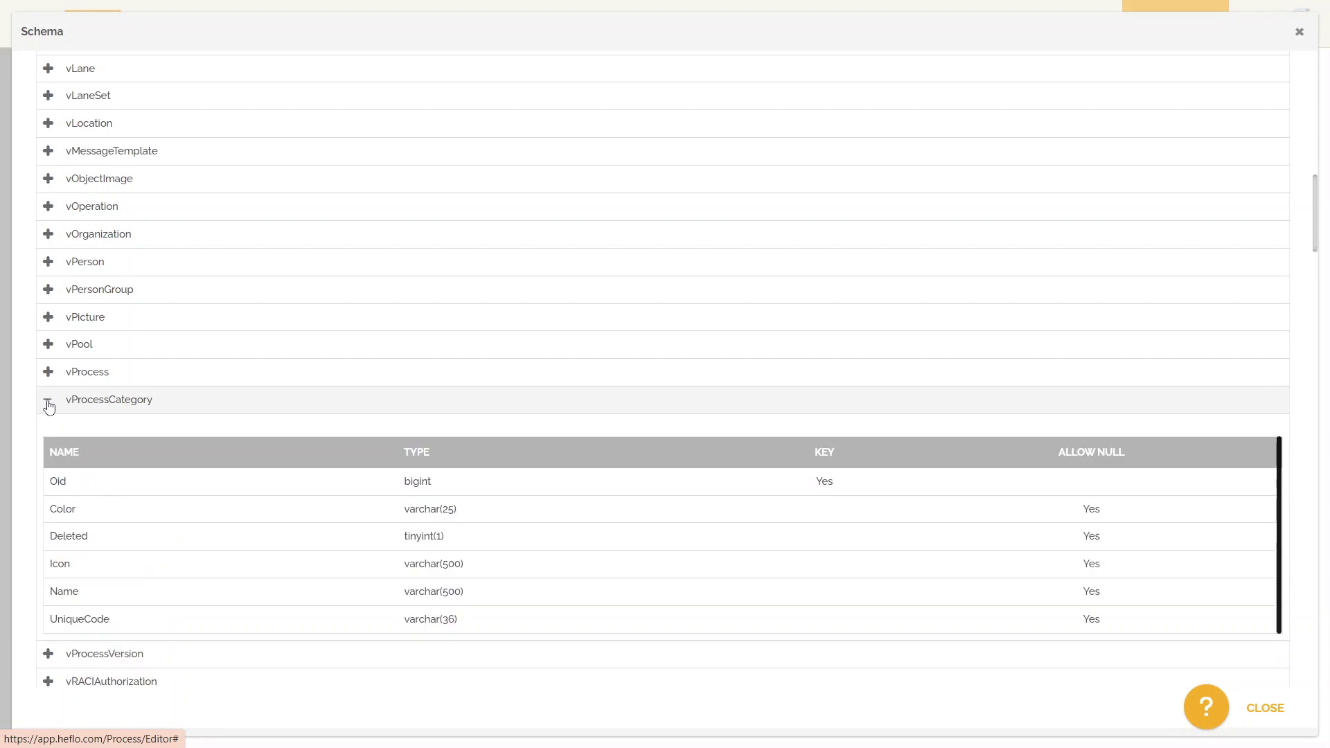
pyautogui.click(45, 405)
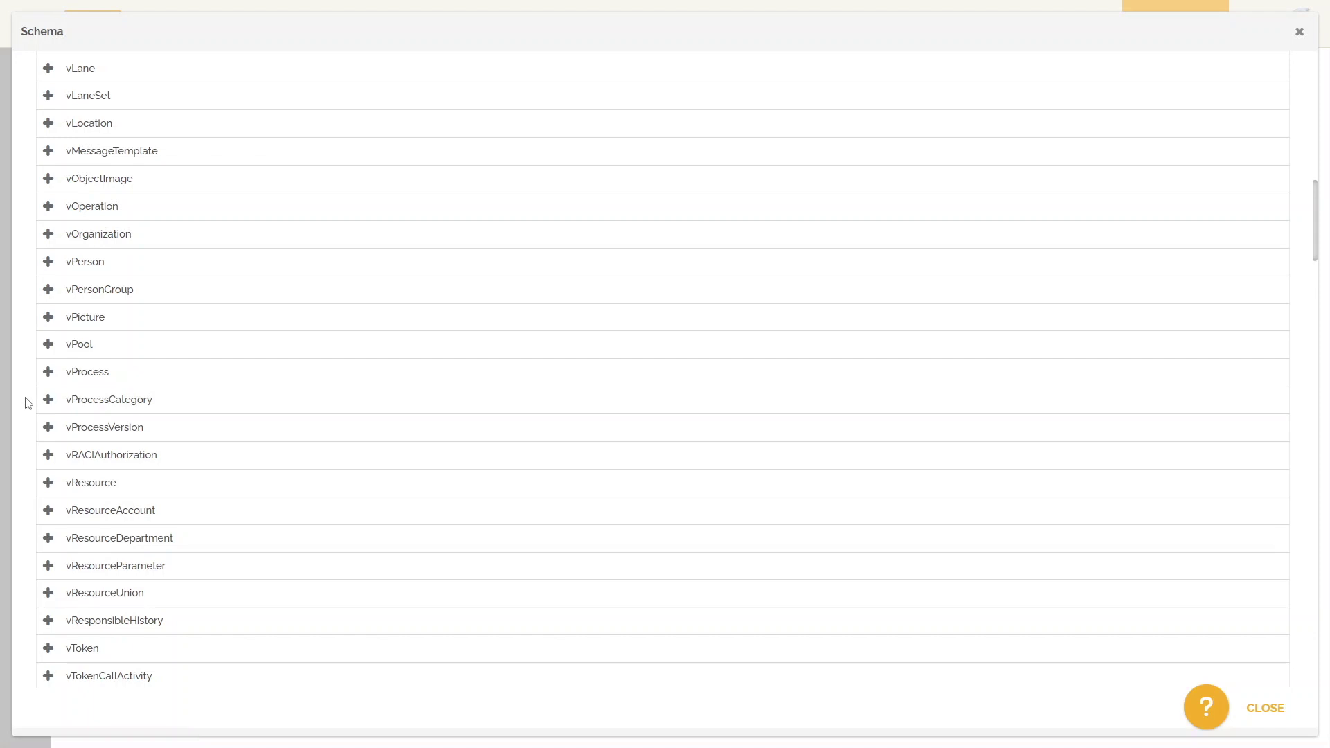
pyautogui.click(48, 263)
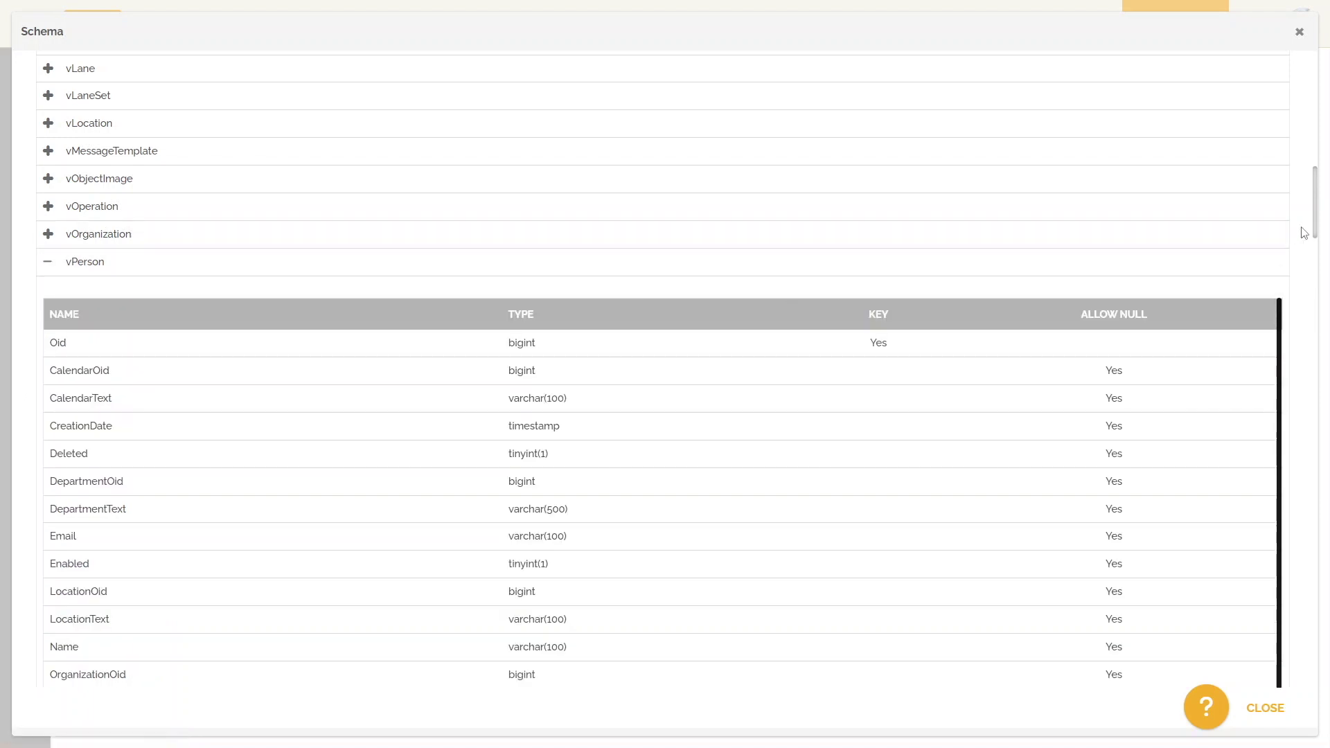
pyautogui.scroll(-4, 1320, 224)
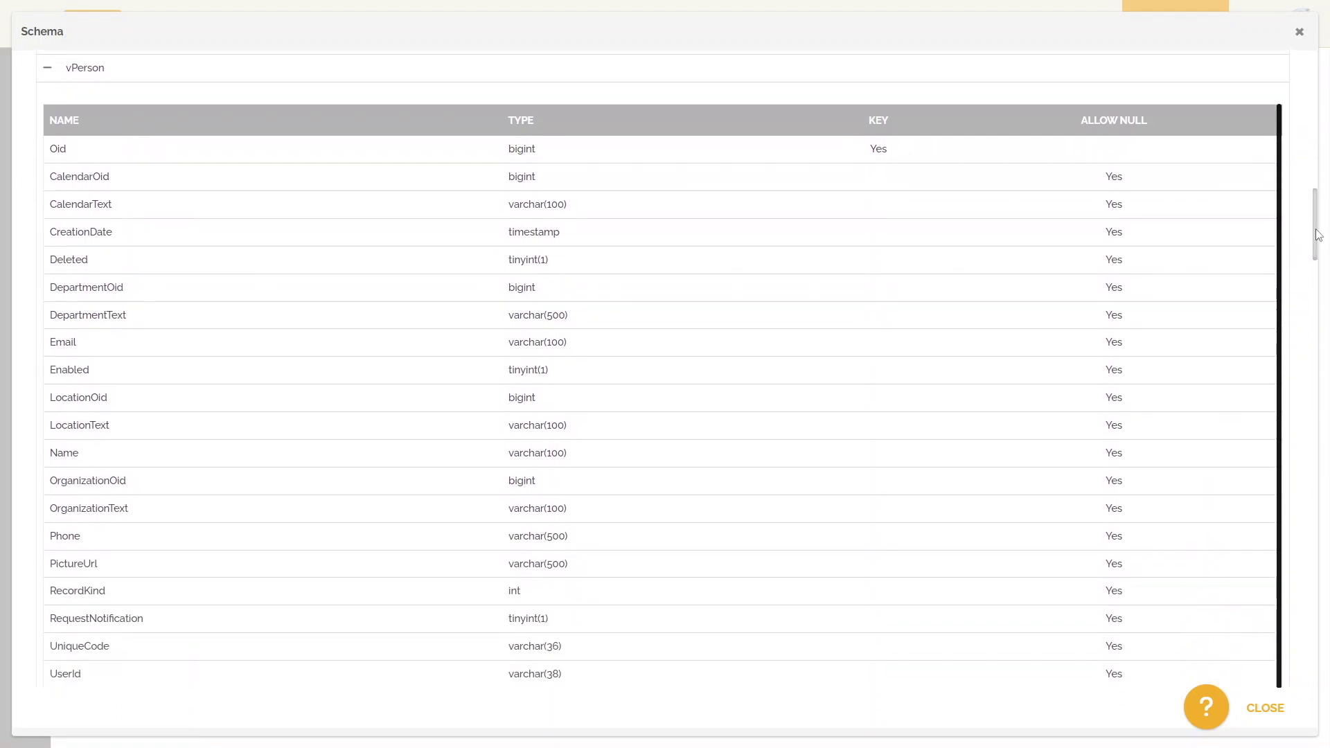
pyautogui.click(47, 68)
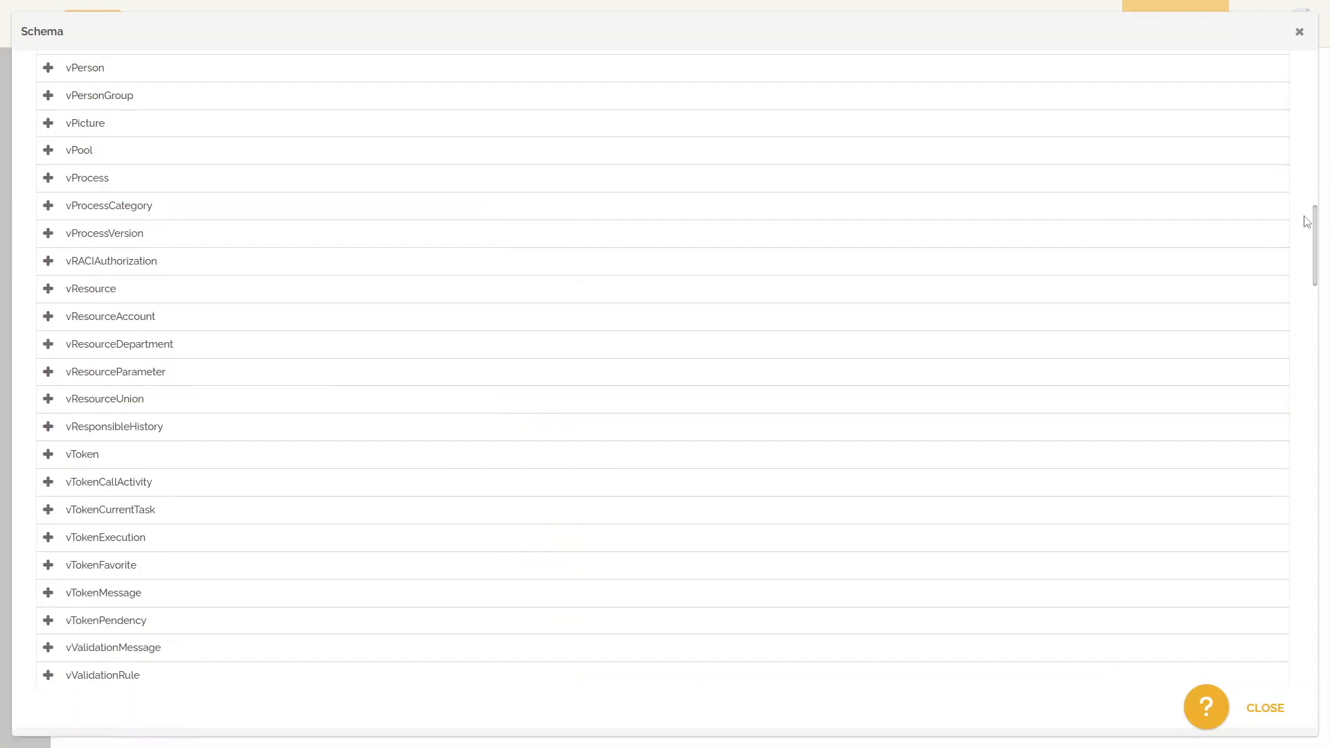
pyautogui.moveTo(1312, 220); pyautogui.dragTo(1316, 69)
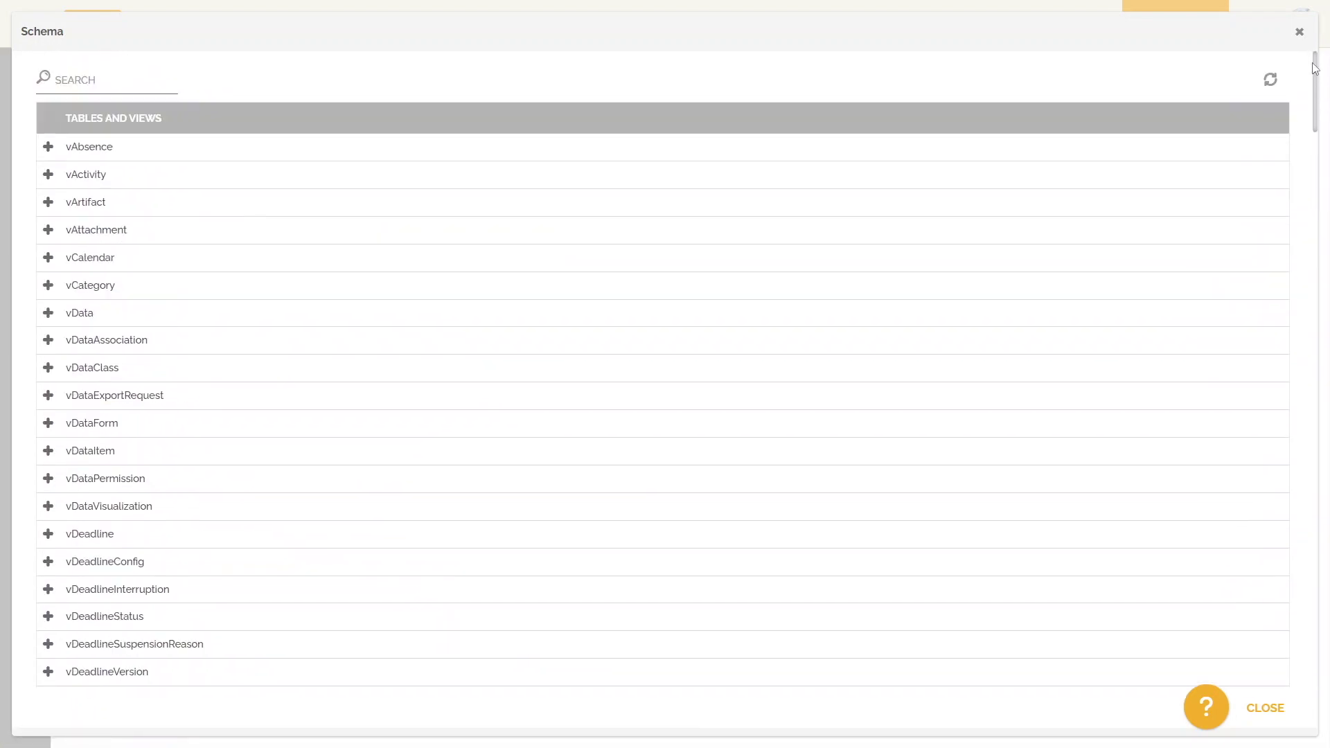
# Step: Close the Schema dialog and open the SQL Query window from Tools
pyautogui.click(1300, 32)
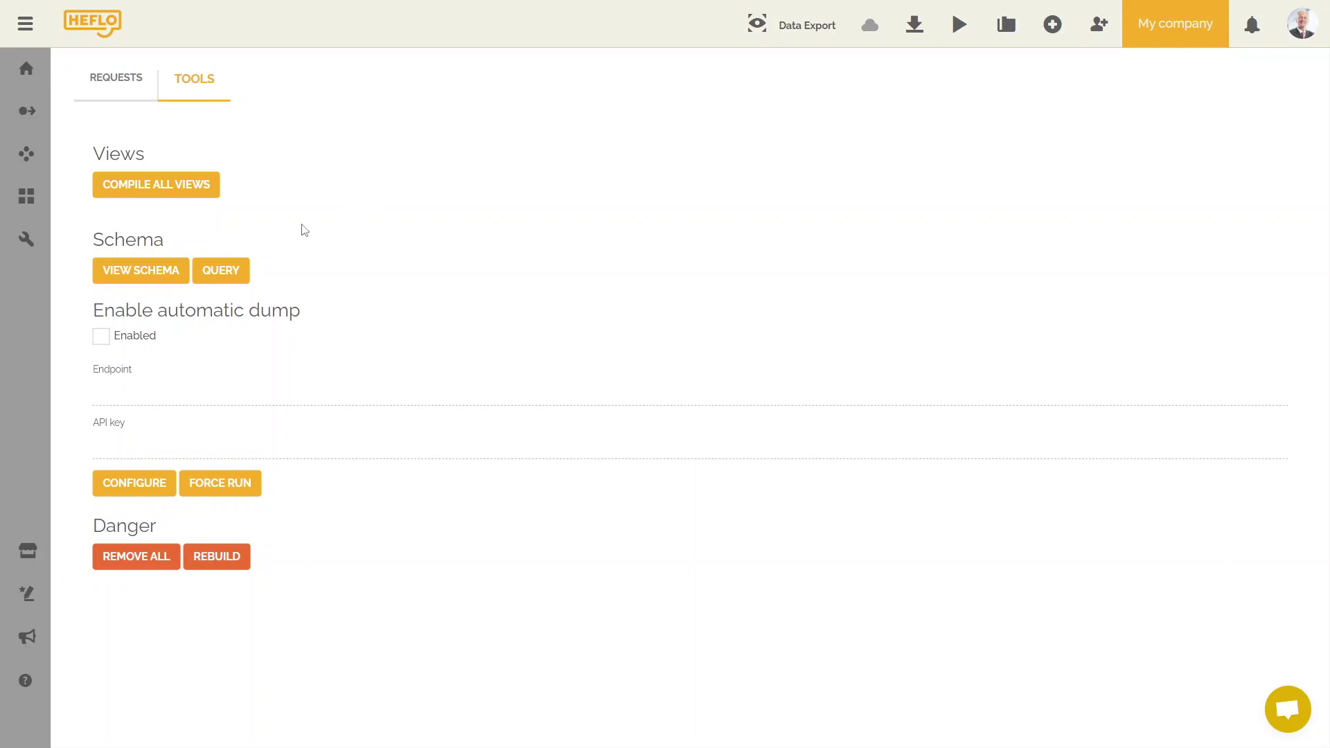
pyautogui.click(221, 271)
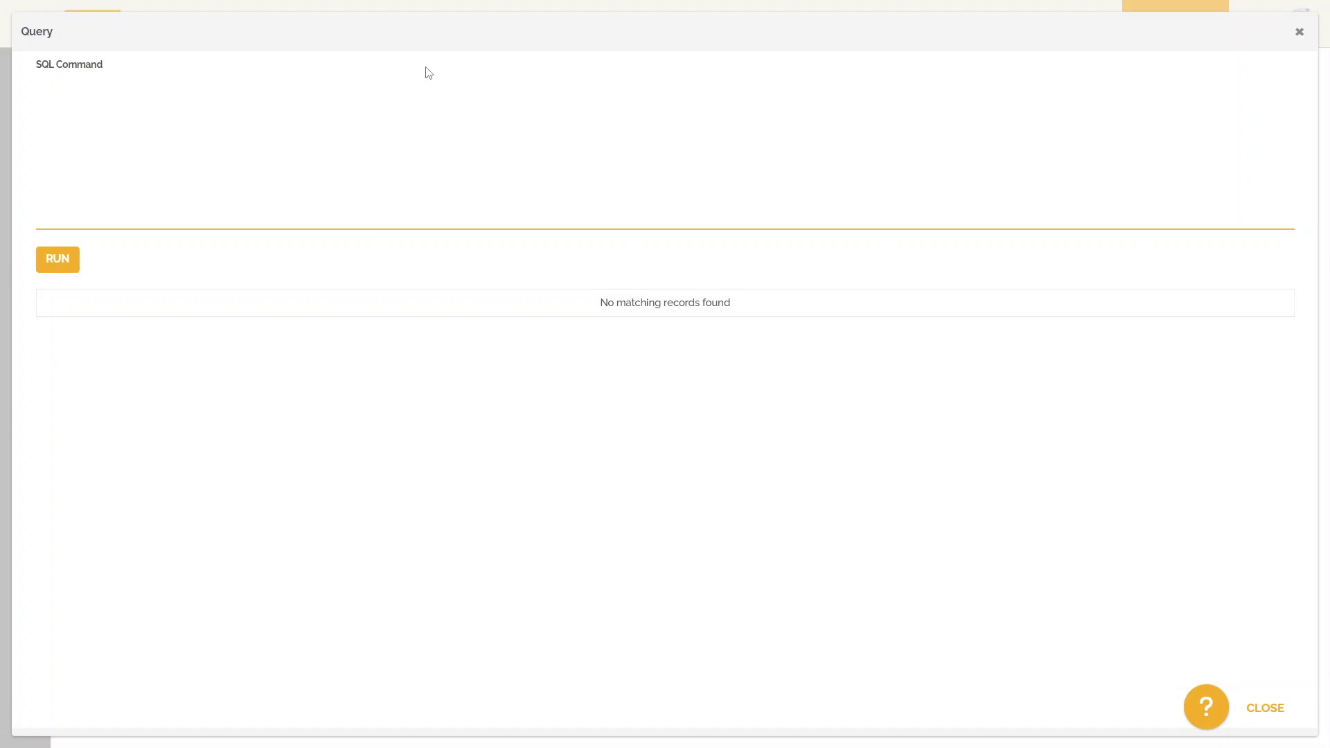
# Step: Run SELECT * FROM vpCustomer_Service_wi WHERE EndDate is null
pyautogui.write('SELECT * FROM vpCustomer_Service_')
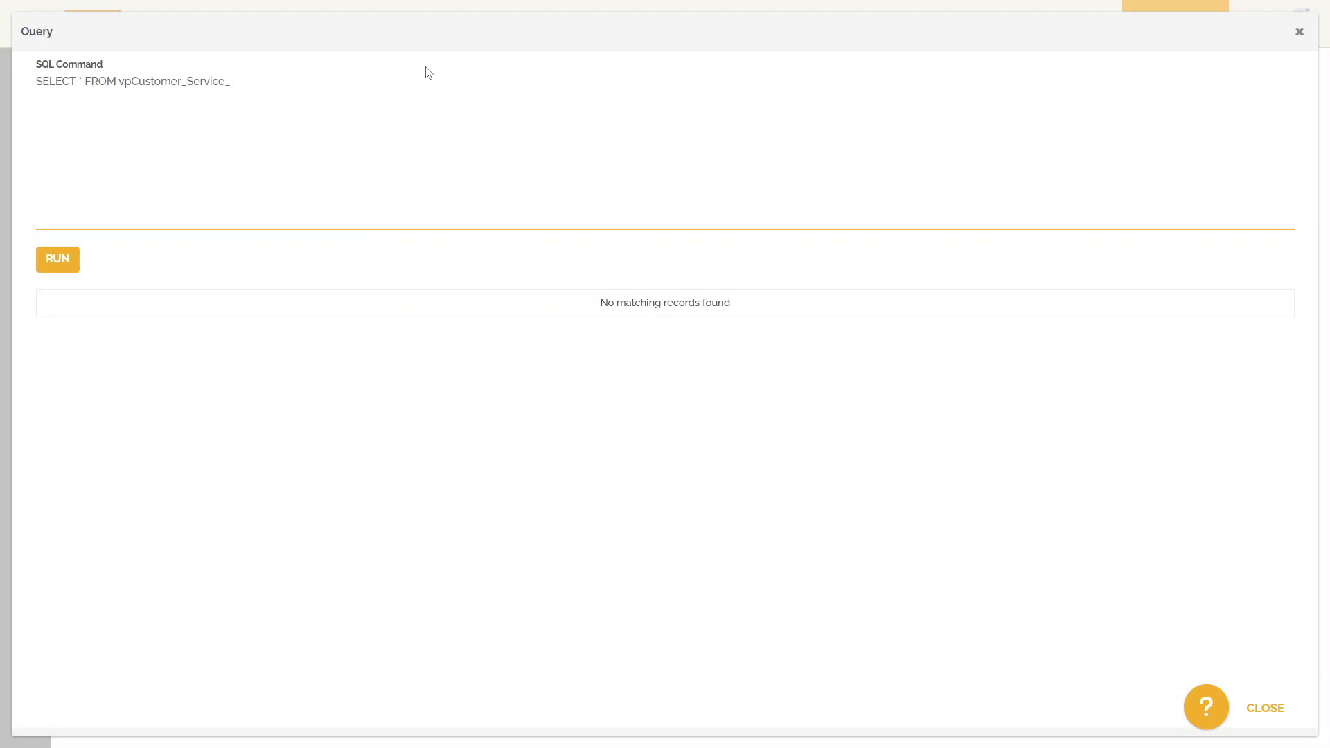
pyautogui.write('wi WHERE EndDate is null')
pyautogui.click(69, 261)
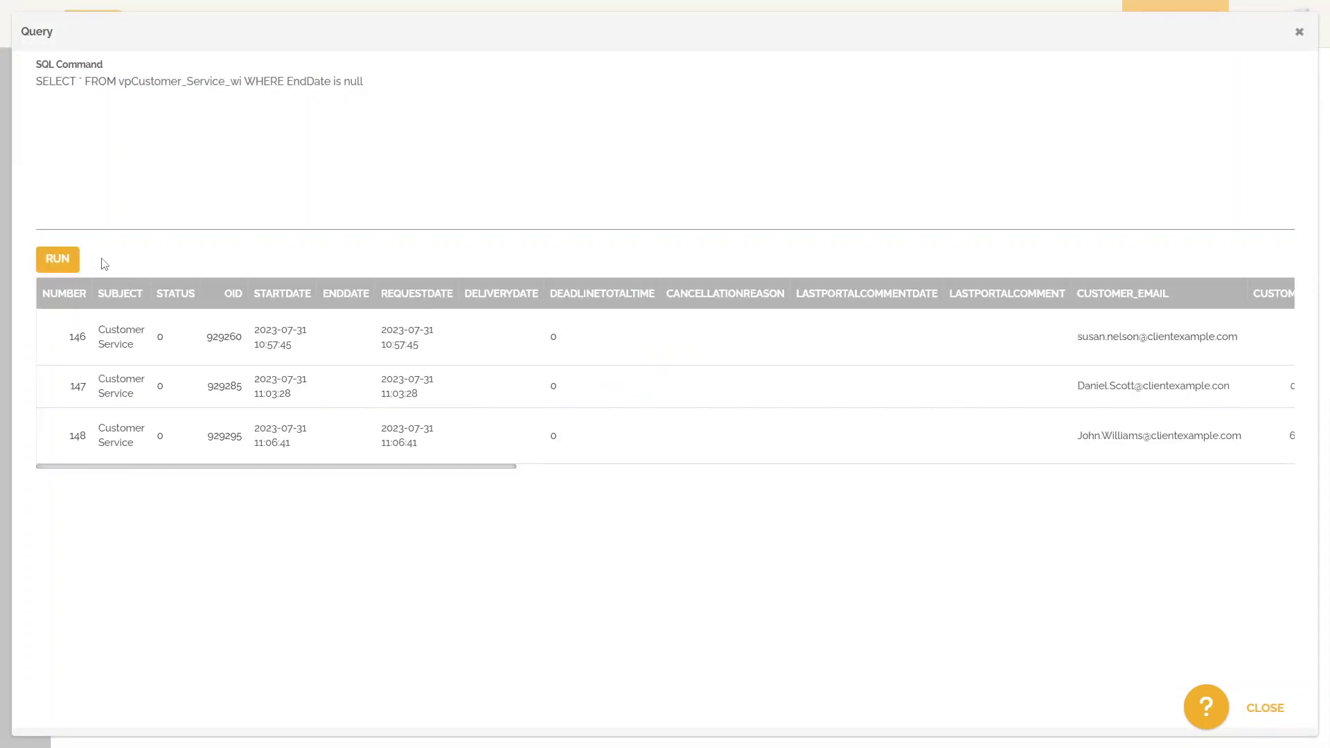
pyautogui.moveTo(222, 467)
pyautogui.mouseDown()
pyautogui.moveTo(804, 472)
pyautogui.moveTo(1043, 492)
pyautogui.moveTo(199, 476)
pyautogui.mouseUp()
# Step: Replace * with Number, Customer_ID and rerun the query
pyautogui.click(84, 82)
pyautogui.press('BackSpace')
pyautogui.write('Number, Customer_ID')
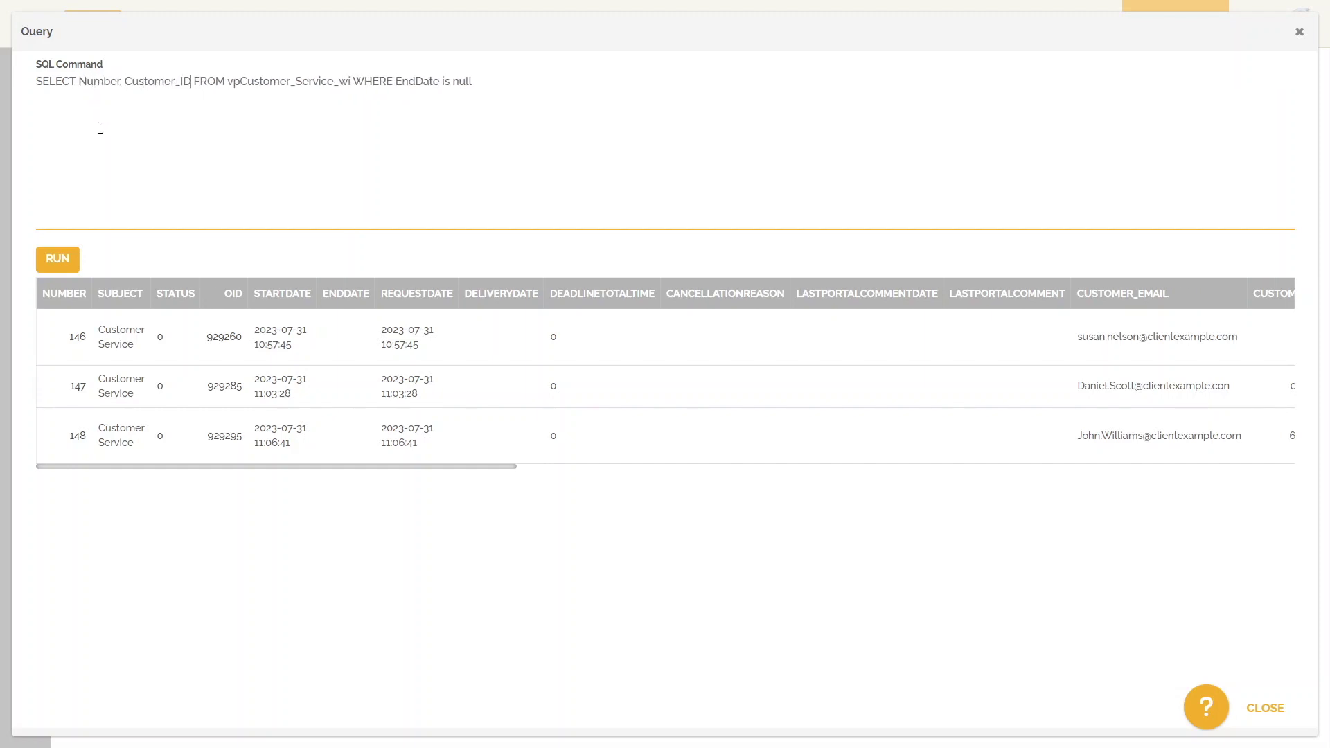
pyautogui.click(57, 259)
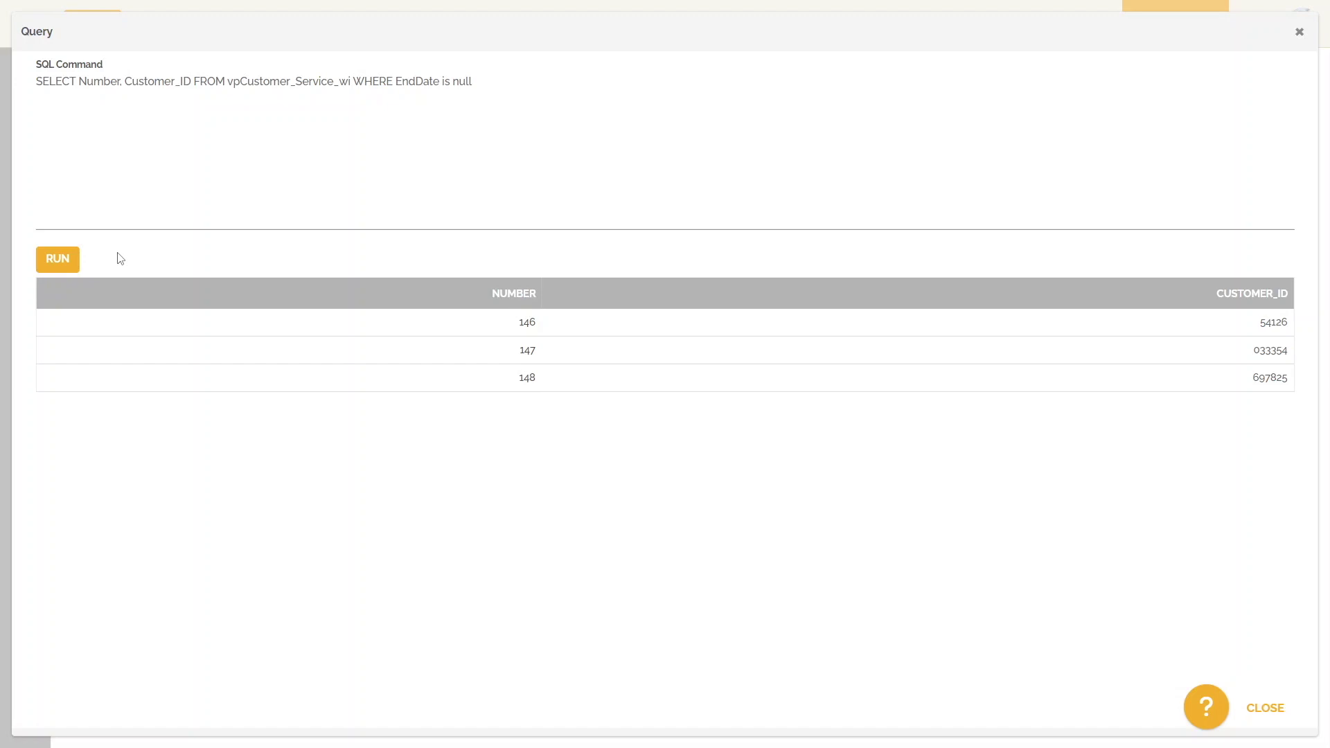
# Step: Change the query to SELECT * FROM vProcess WHERE Deleted = 0 and run it
pyautogui.moveTo(470, 87); pyautogui.dragTo(84, 88)
pyautogui.press('BackSpace')
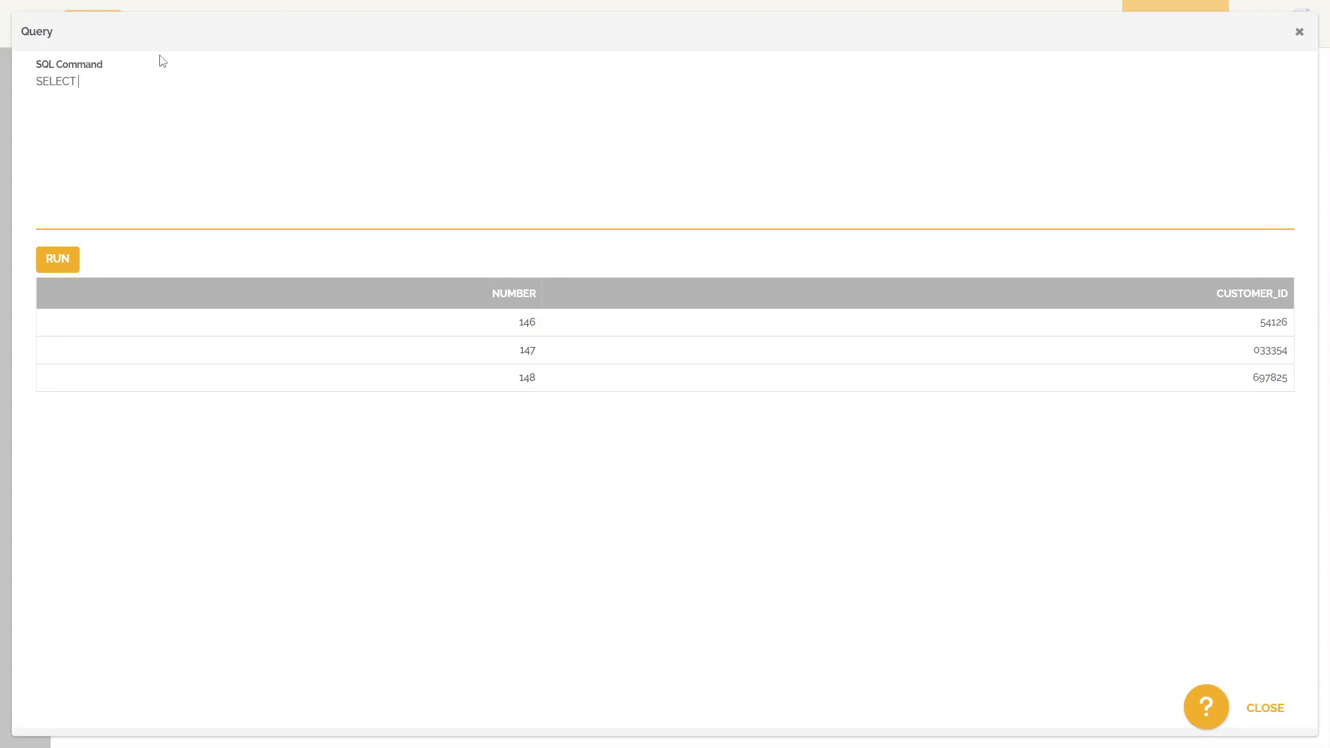
pyautogui.write('* FROM vProcess WHERE Deleted = 0')
pyautogui.click(59, 270)
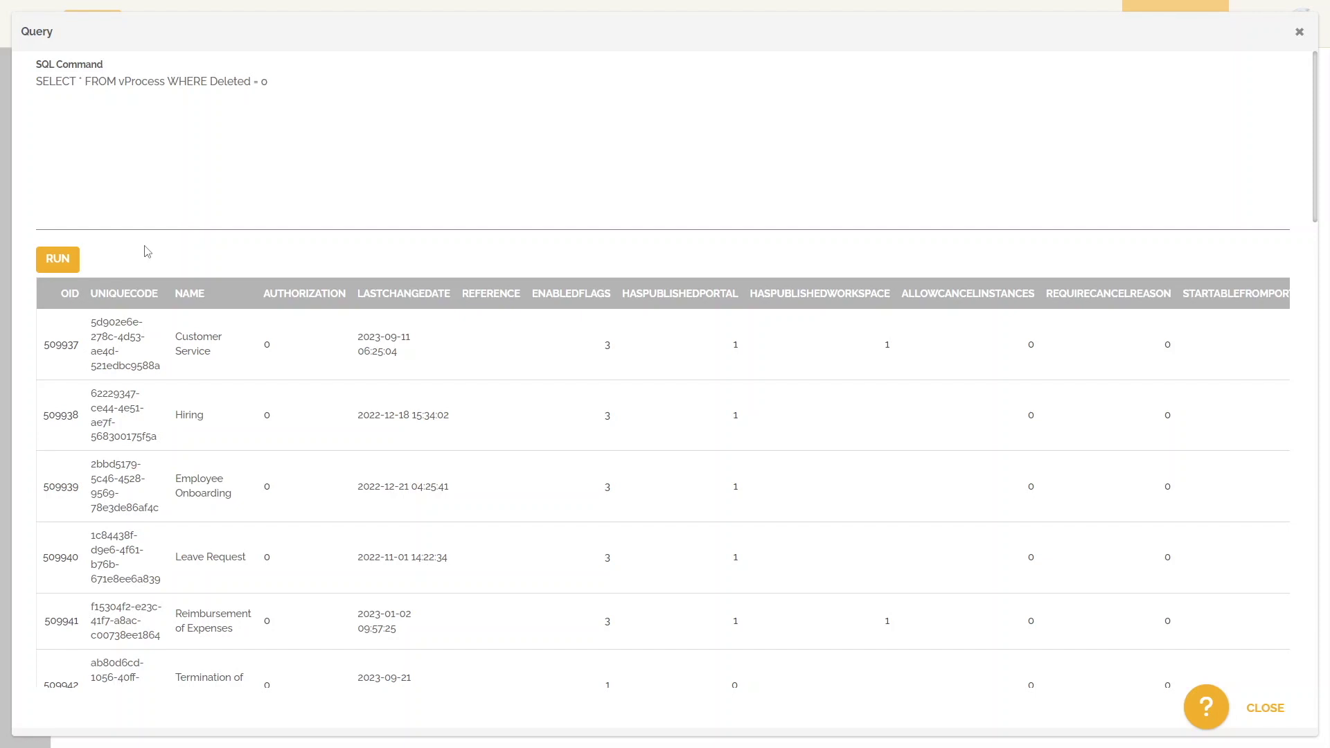
# Step: Append AND Haspublishedworkspace = 1 to the vProcess query and rerun it
pyautogui.click(281, 85)
pyautogui.write('AND Haspublishedworkspace = 1')
pyautogui.click(70, 262)
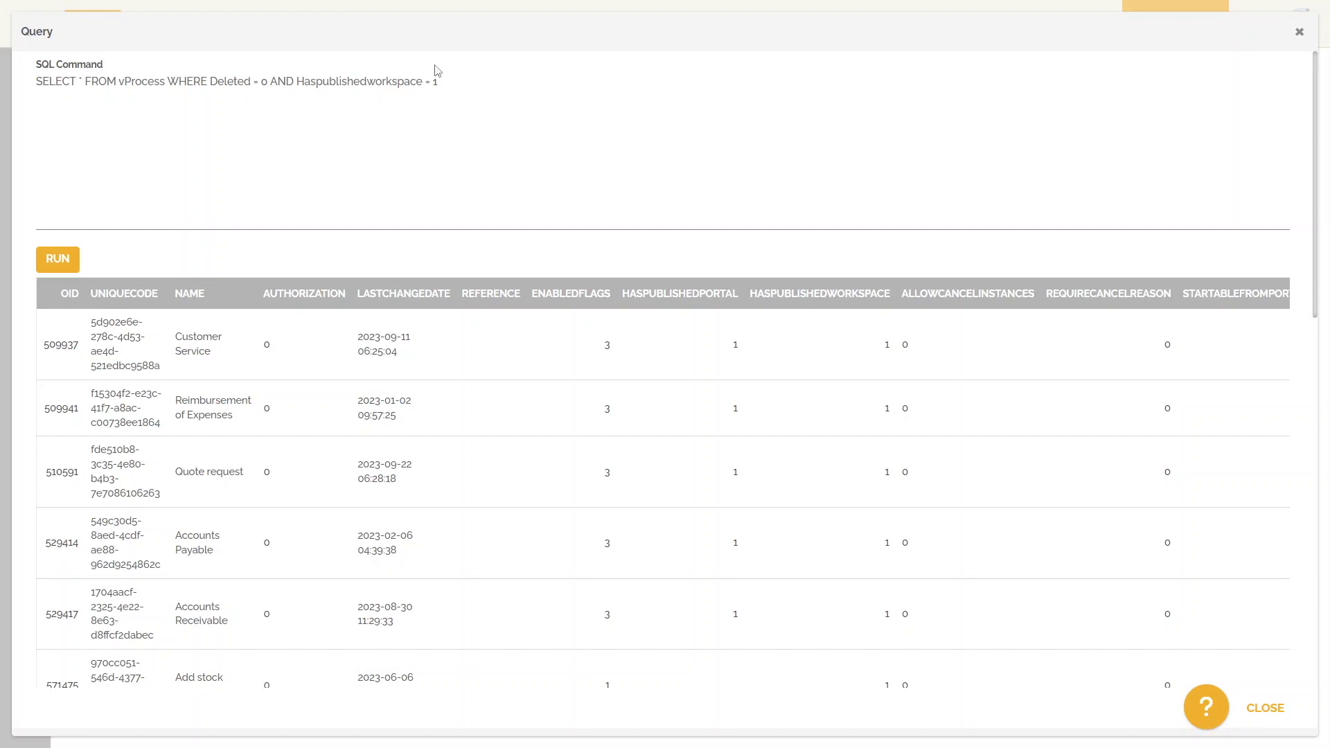
# Step: Rewrite the query as SELECT * FROM vProcessCategory WHERE Deleted = 0 and run it
pyautogui.moveTo(446, 77); pyautogui.dragTo(85, 73)
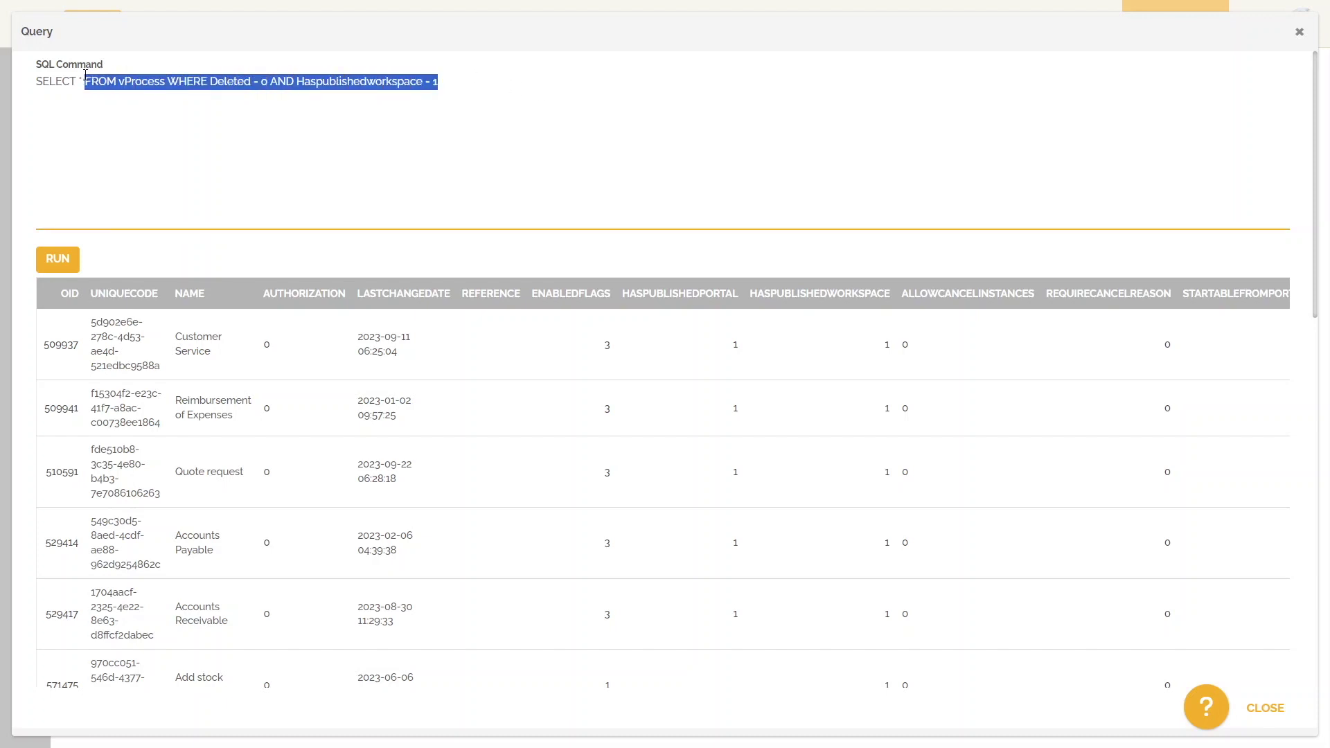
pyautogui.press('BackSpace')
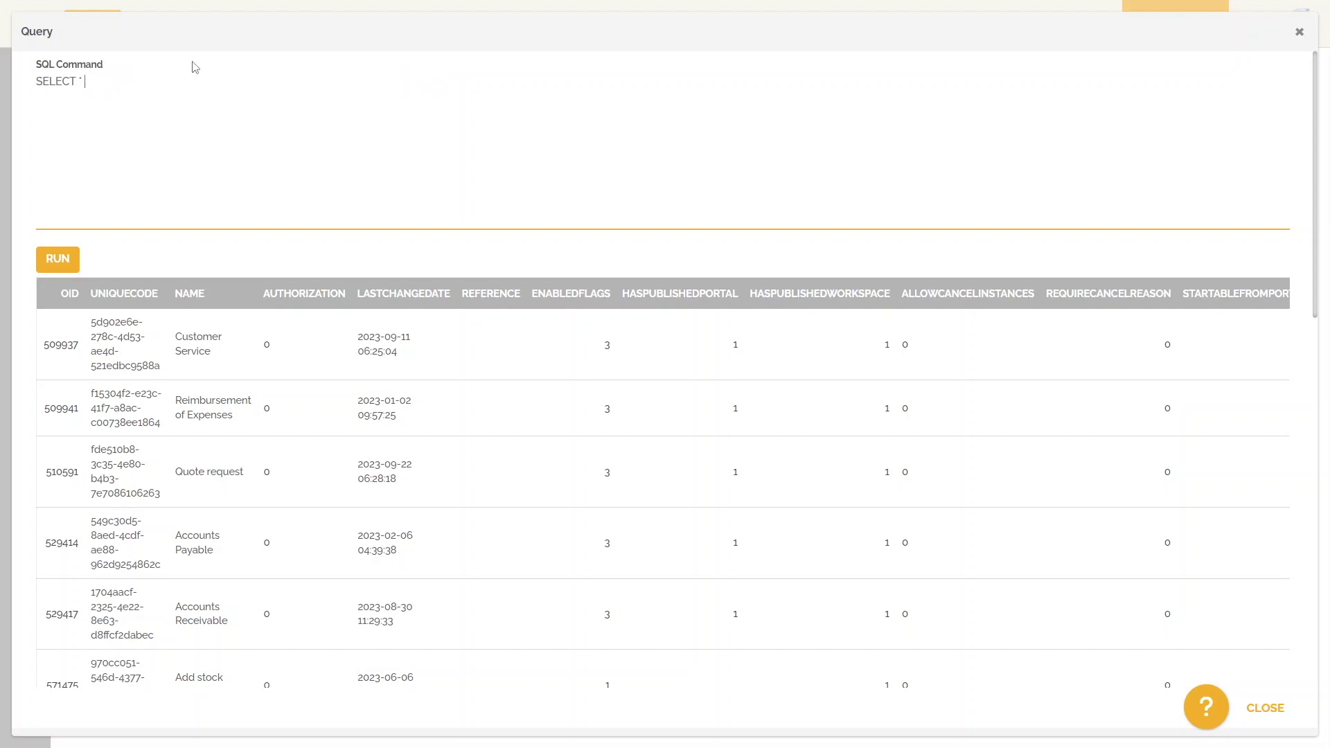
pyautogui.write('FROM vProcessCategory WHERE Deleted = 0')
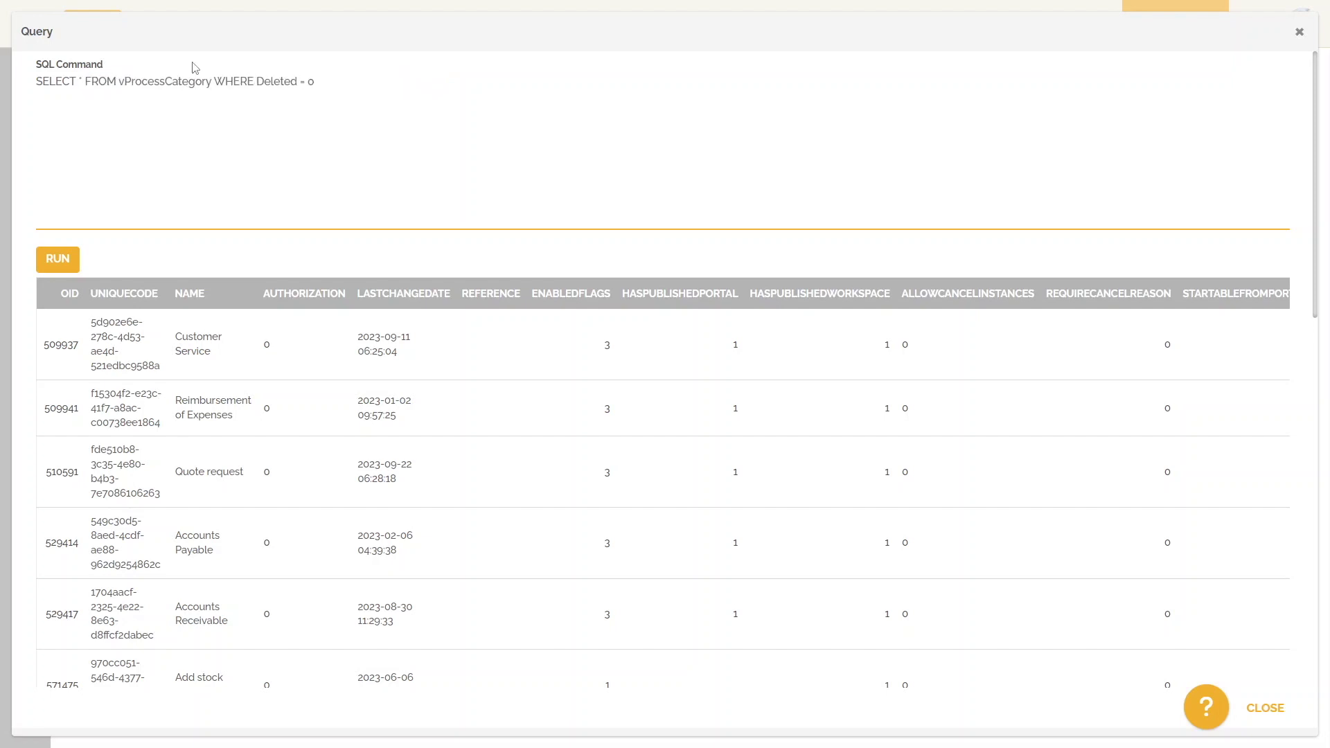
pyautogui.click(69, 263)
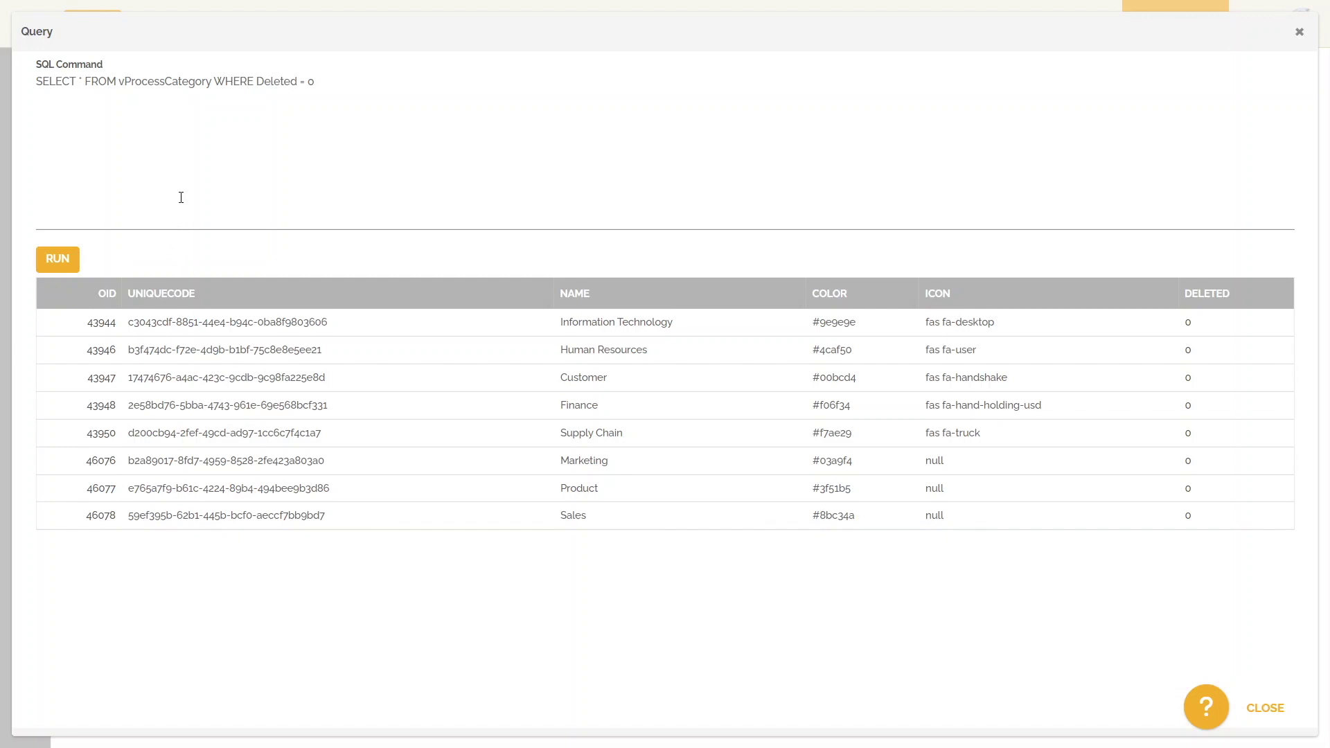
# Step: Switch the query's view to vPerson and run it
pyautogui.moveTo(211, 81); pyautogui.dragTo(127, 79)
pyautogui.press('BackSpace')
pyautogui.write('Person')
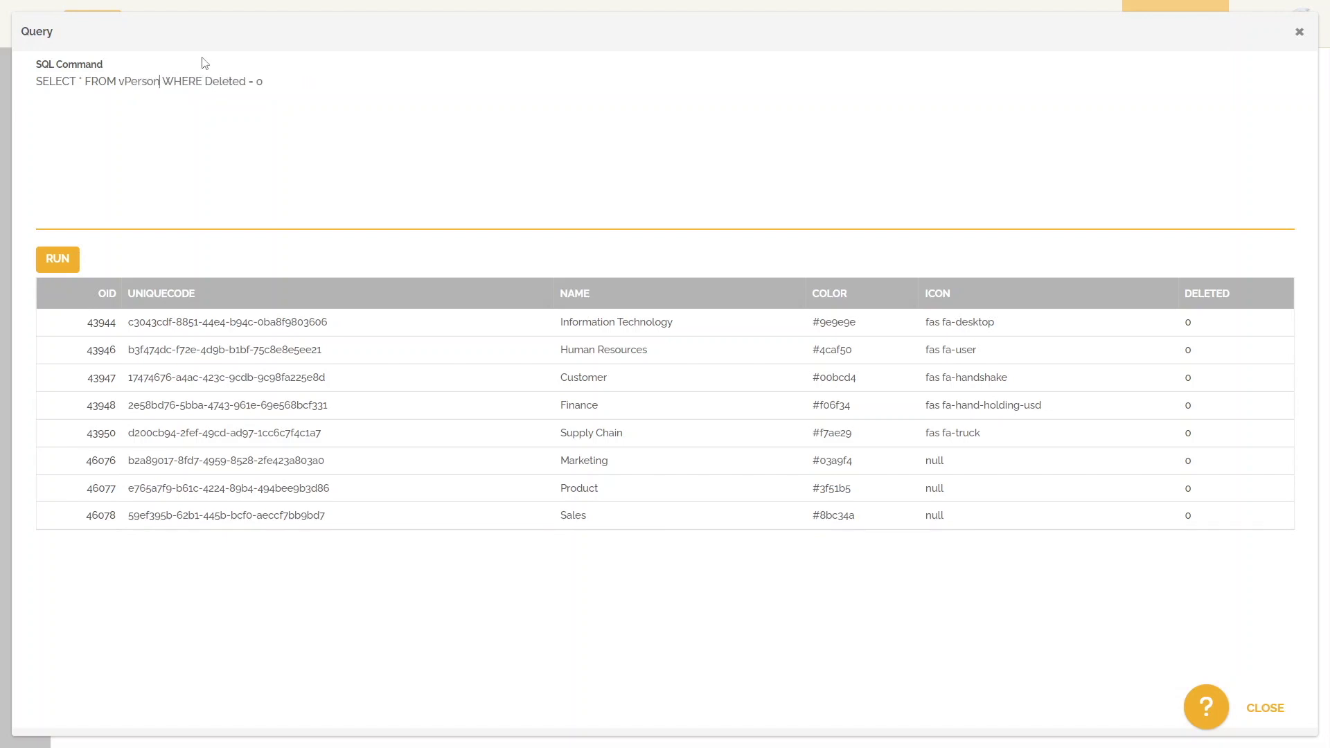
pyautogui.click(199, 259)
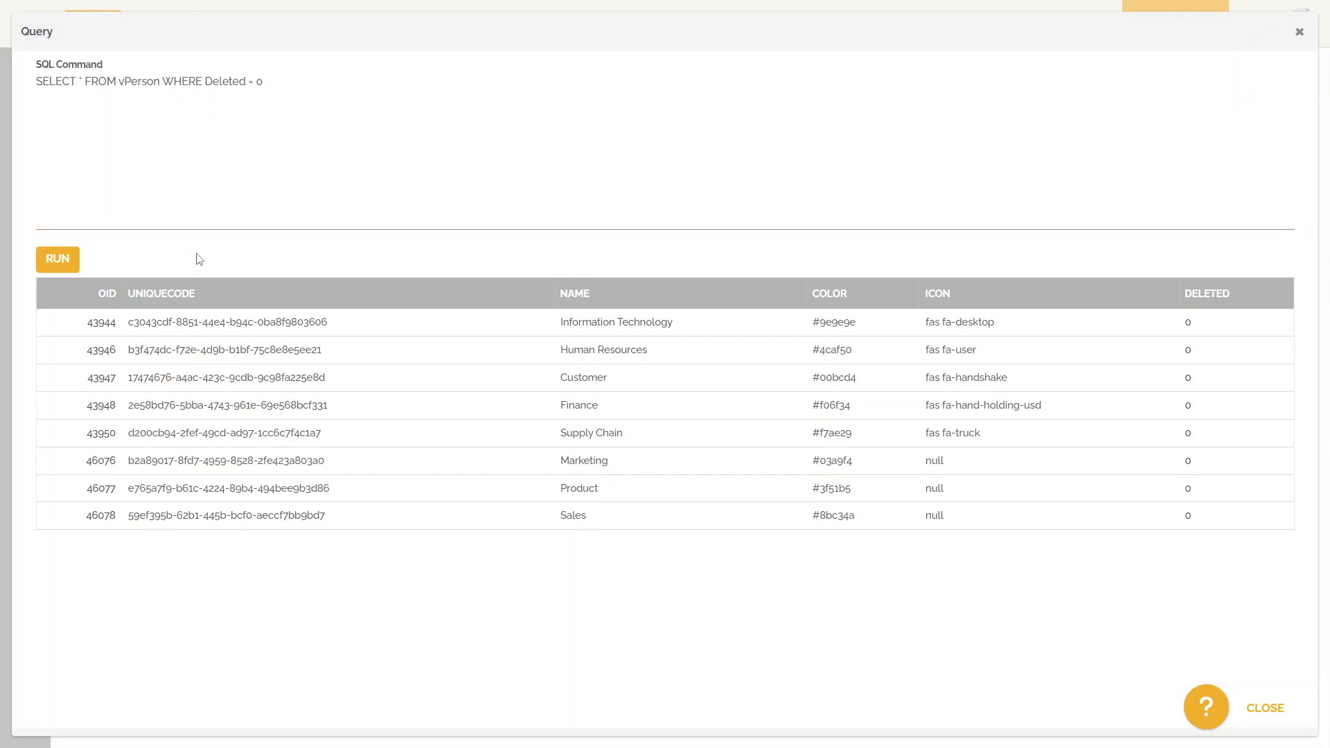
pyautogui.click(68, 259)
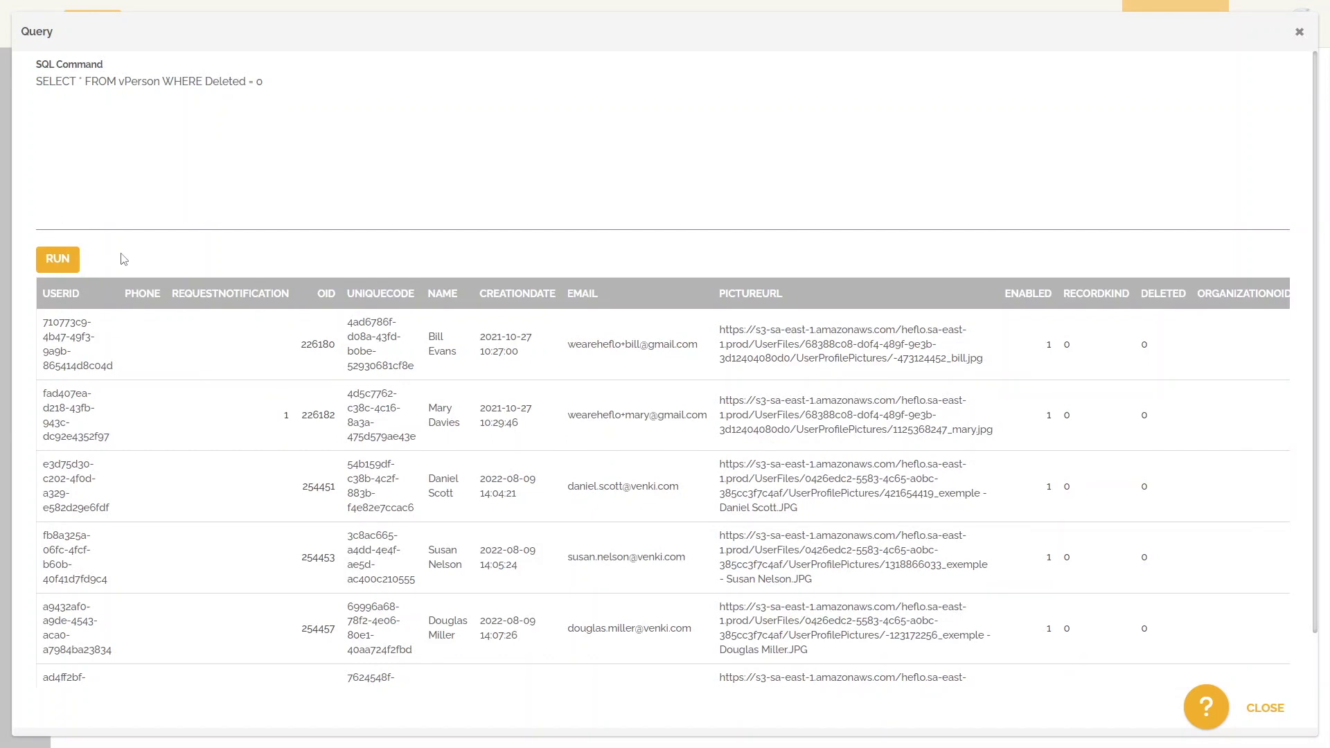
# Step: Replace * with Name, Creationdate, Email and rerun the vPerson query
pyautogui.click(82, 81)
pyautogui.press('BackSpace')
pyautogui.write('Name, Creationdate, Email')
pyautogui.click(79, 261)
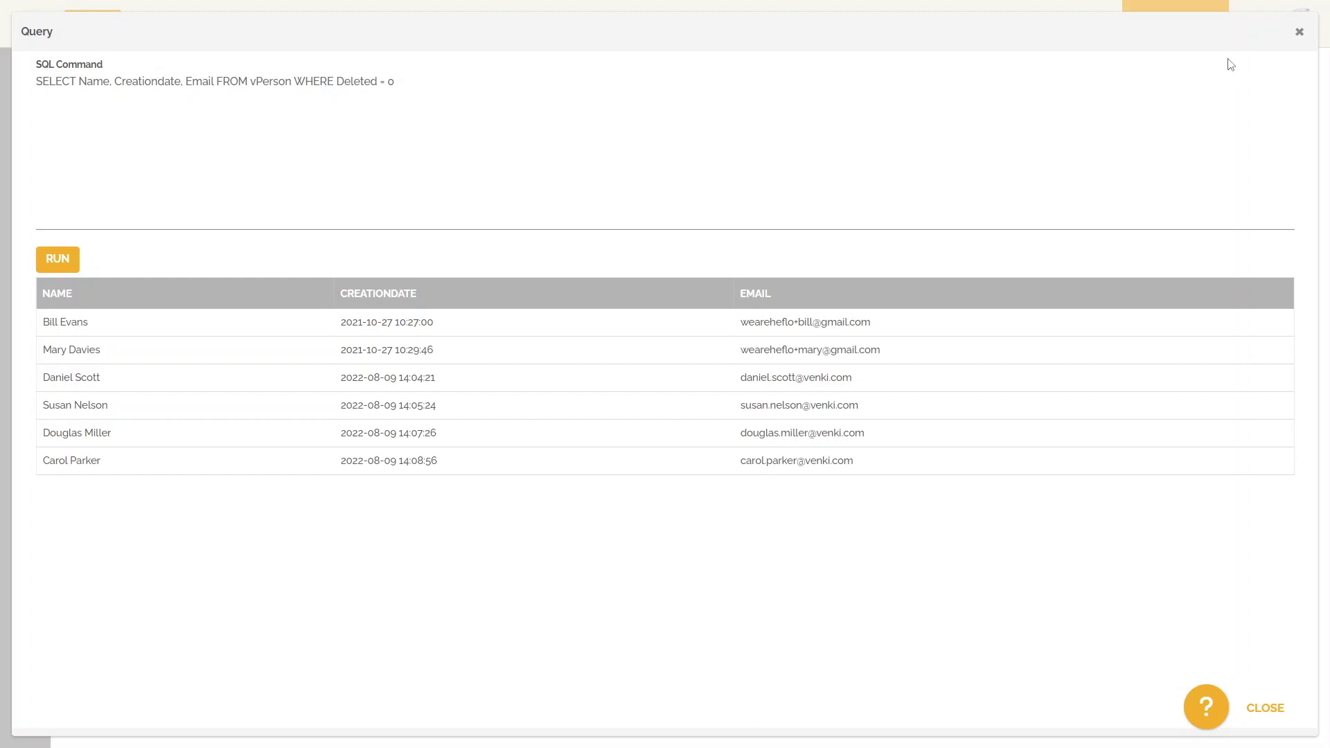
# Step: Close the Query dialog
pyautogui.click(1298, 35)
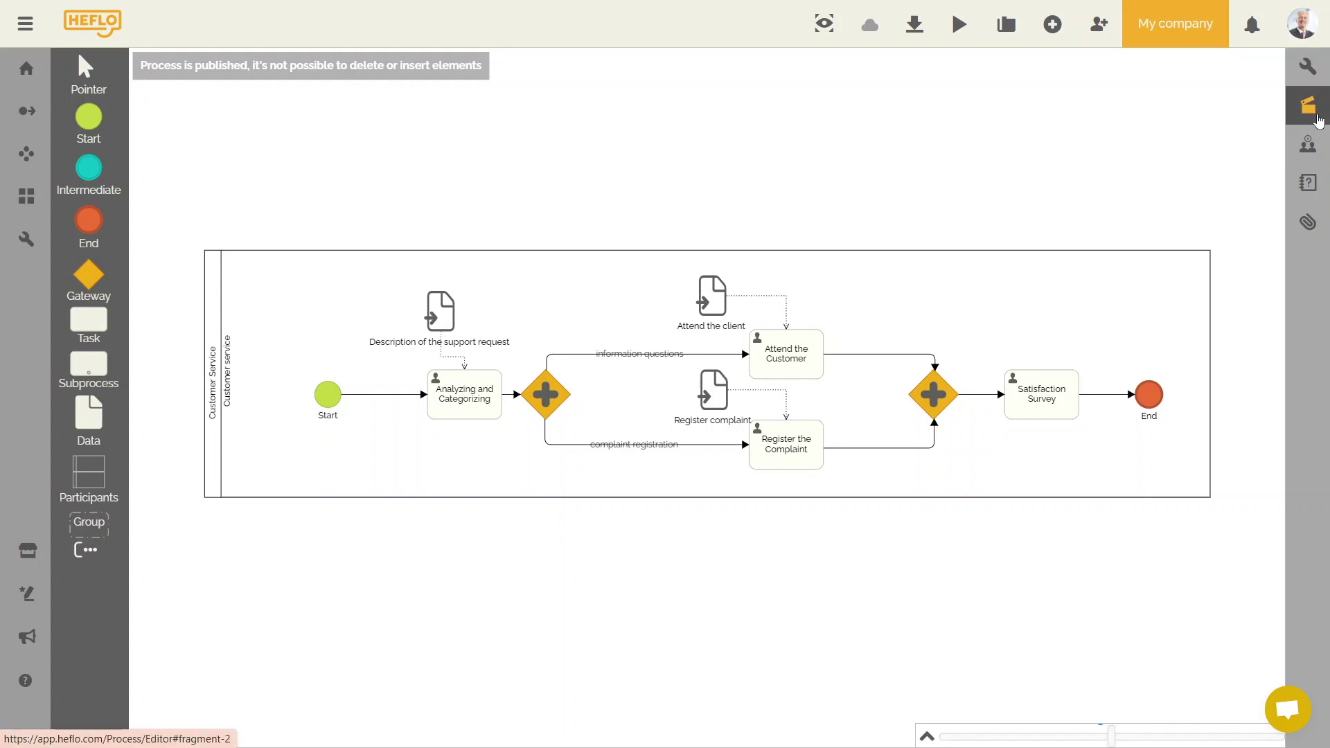
# Step: Show the process actions panel and scroll down to Data Export
pyautogui.click(1316, 118)
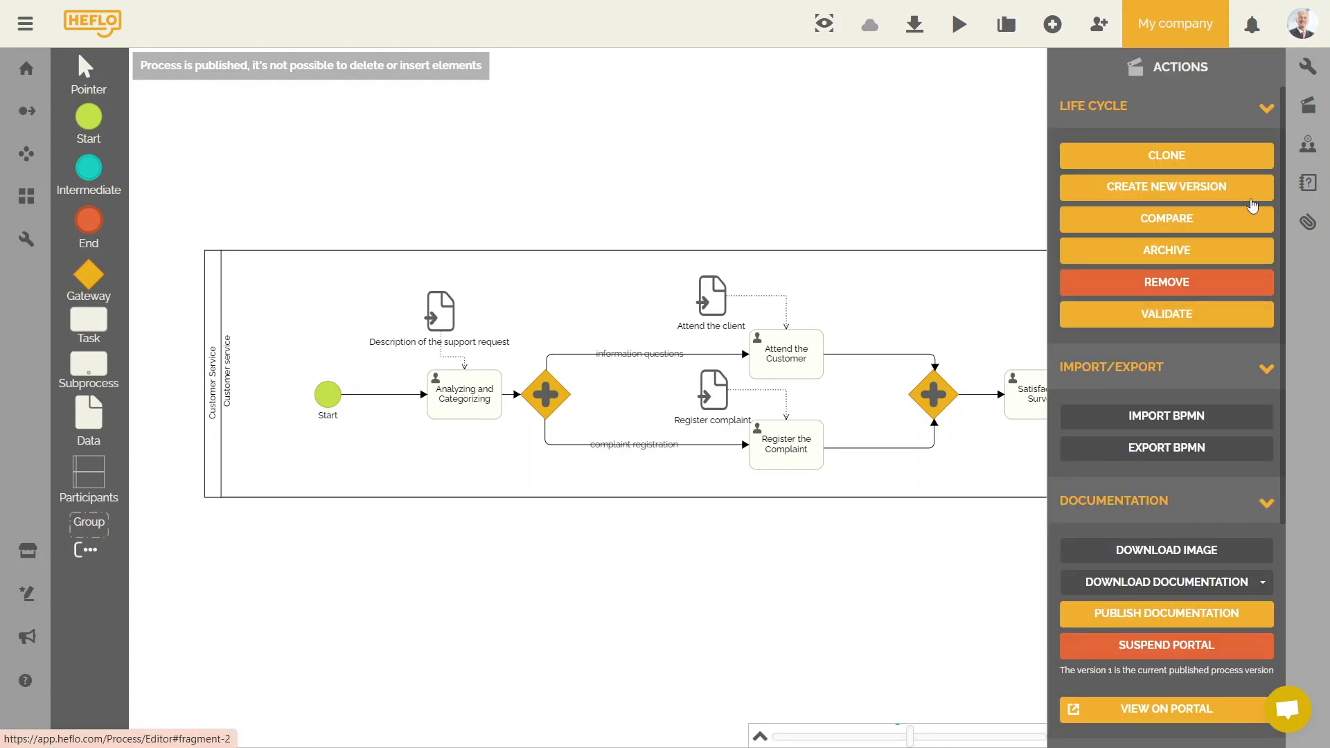
pyautogui.scroll(-5, 1253, 208)
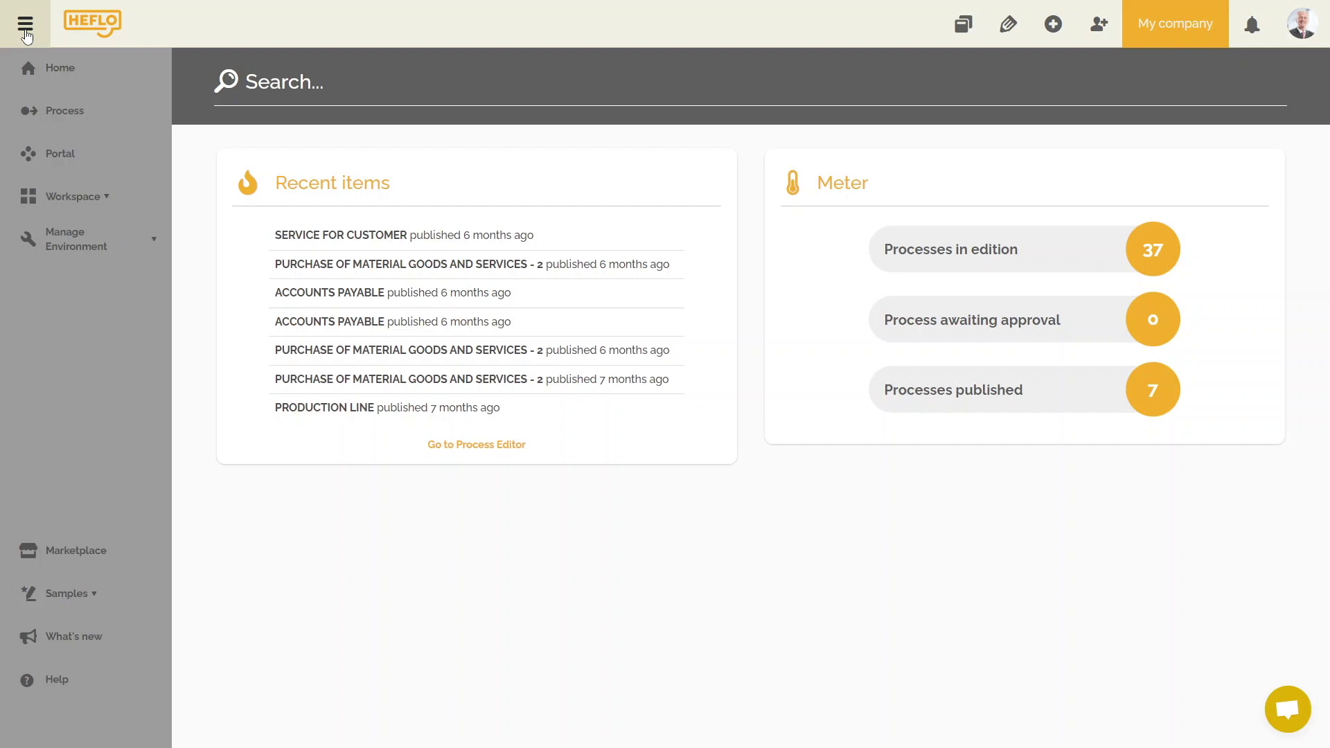
pyautogui.click(157, 247)
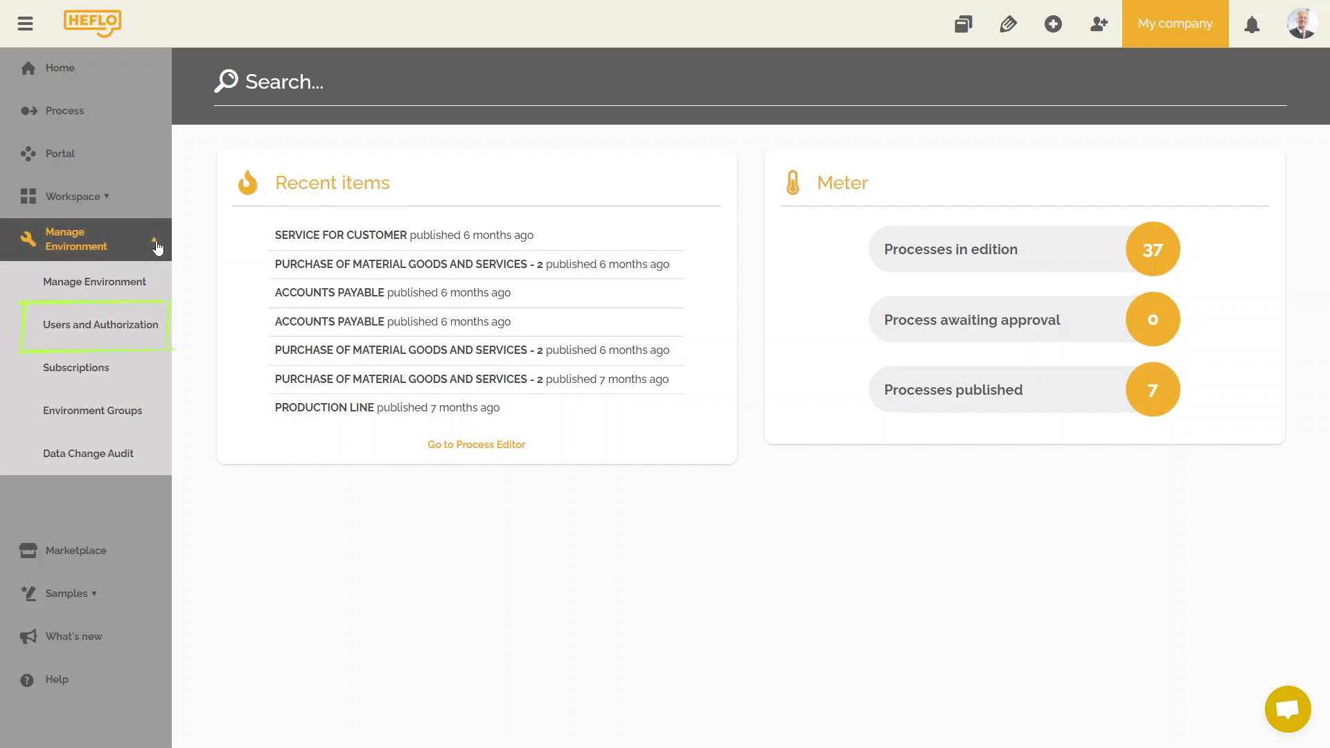
pyautogui.click(159, 335)
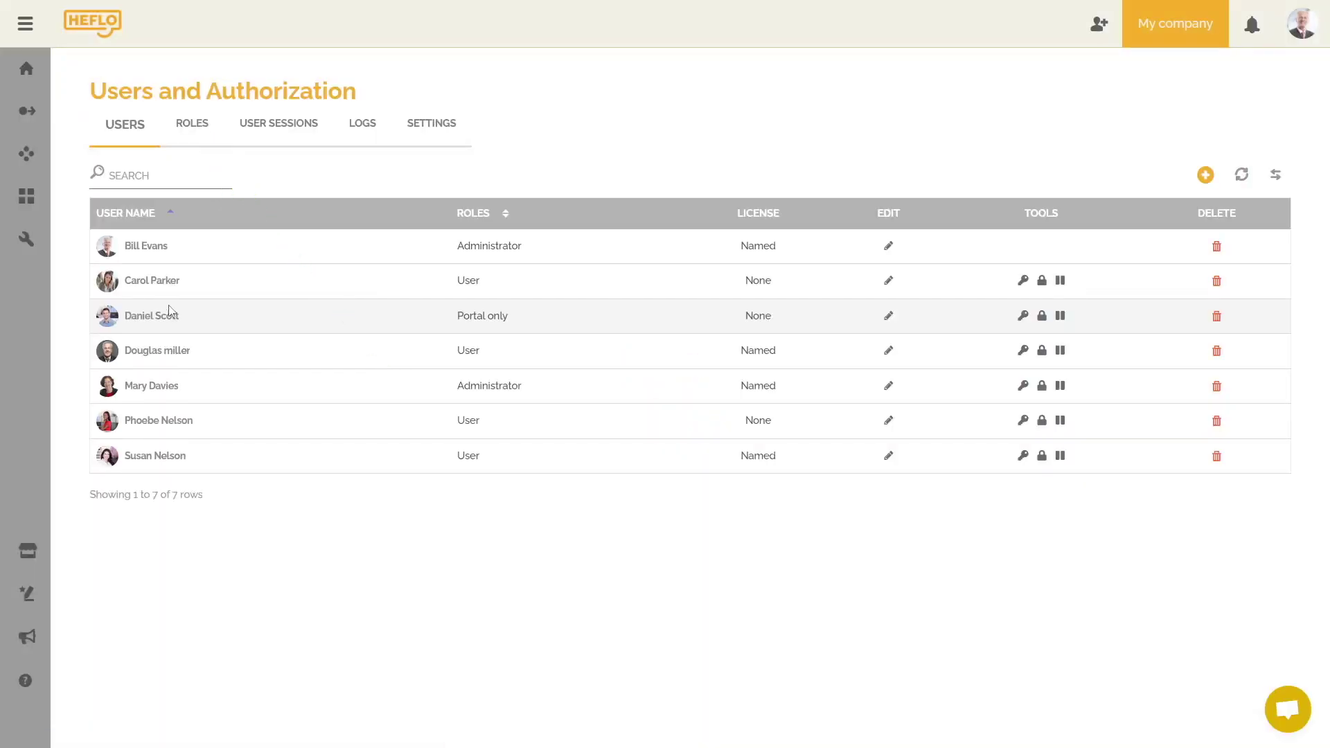
pyautogui.click(205, 131)
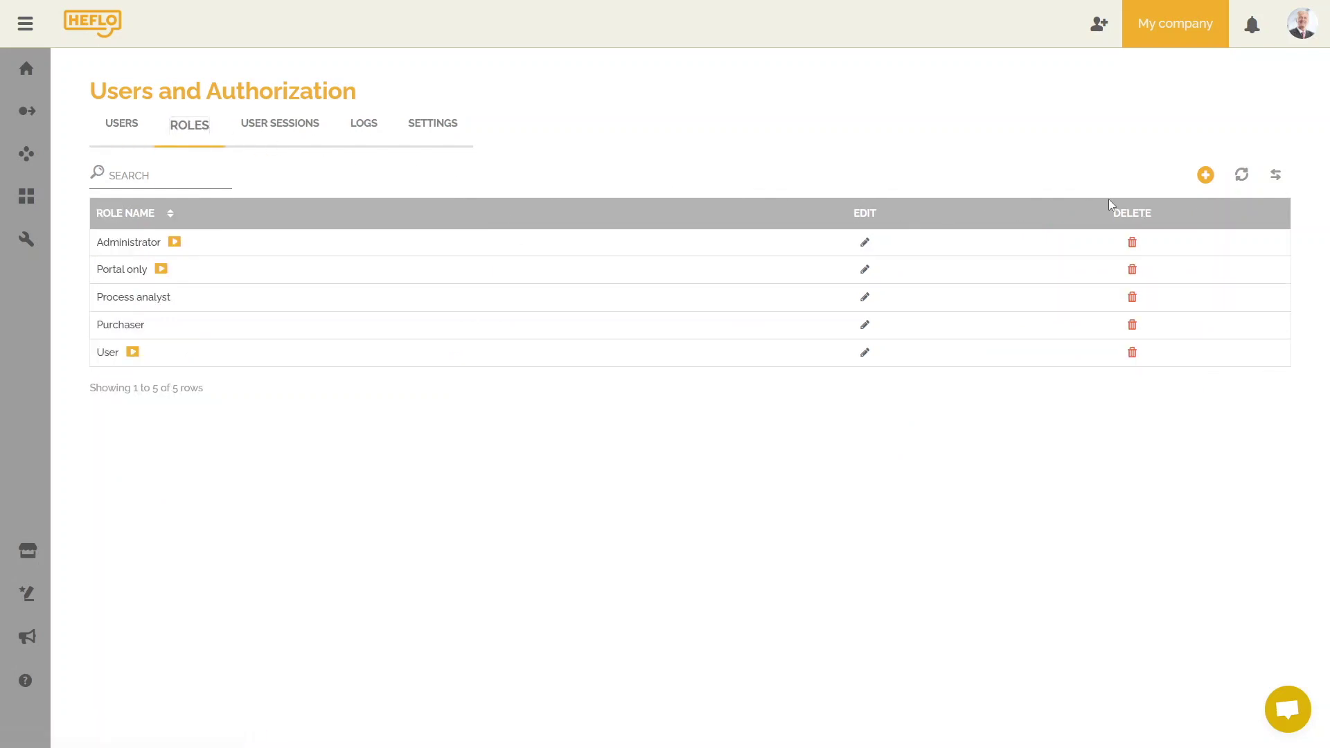
pyautogui.click(1205, 176)
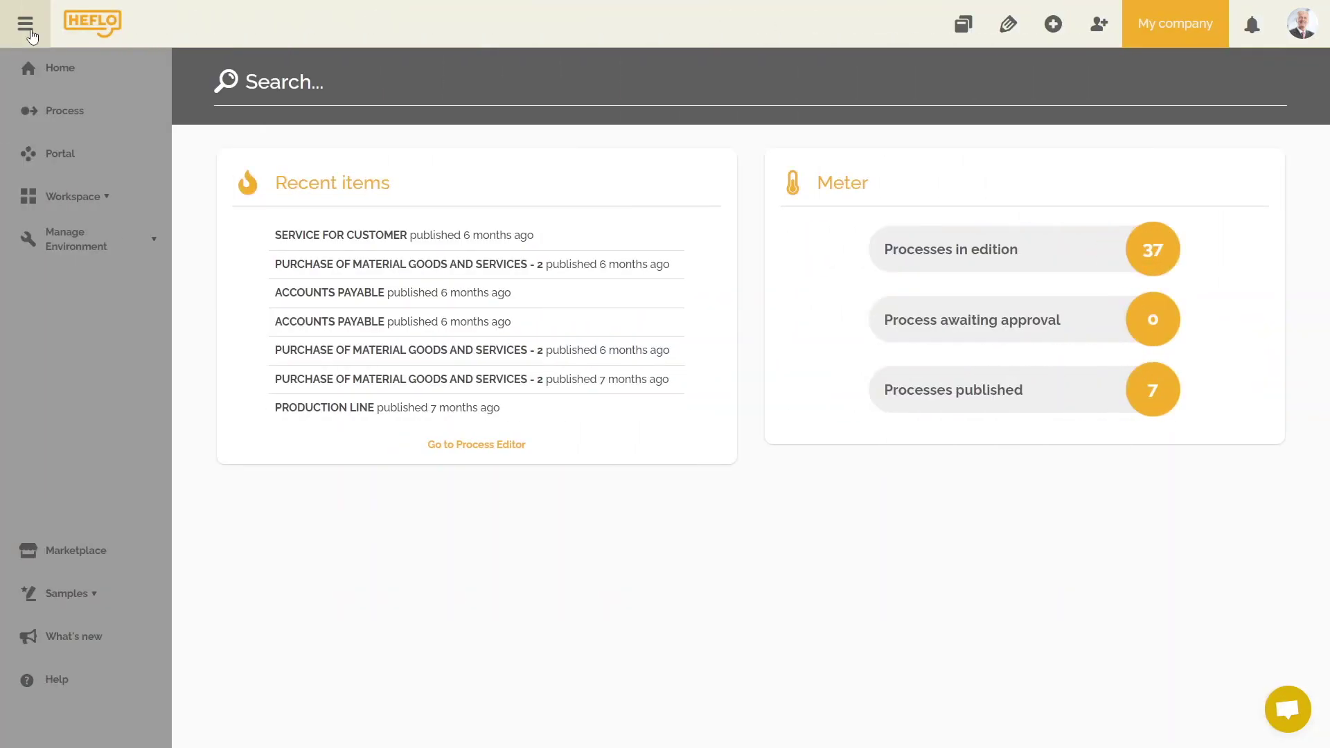
# Step: Expand the Workspace section in the sidebar
pyautogui.click(108, 204)
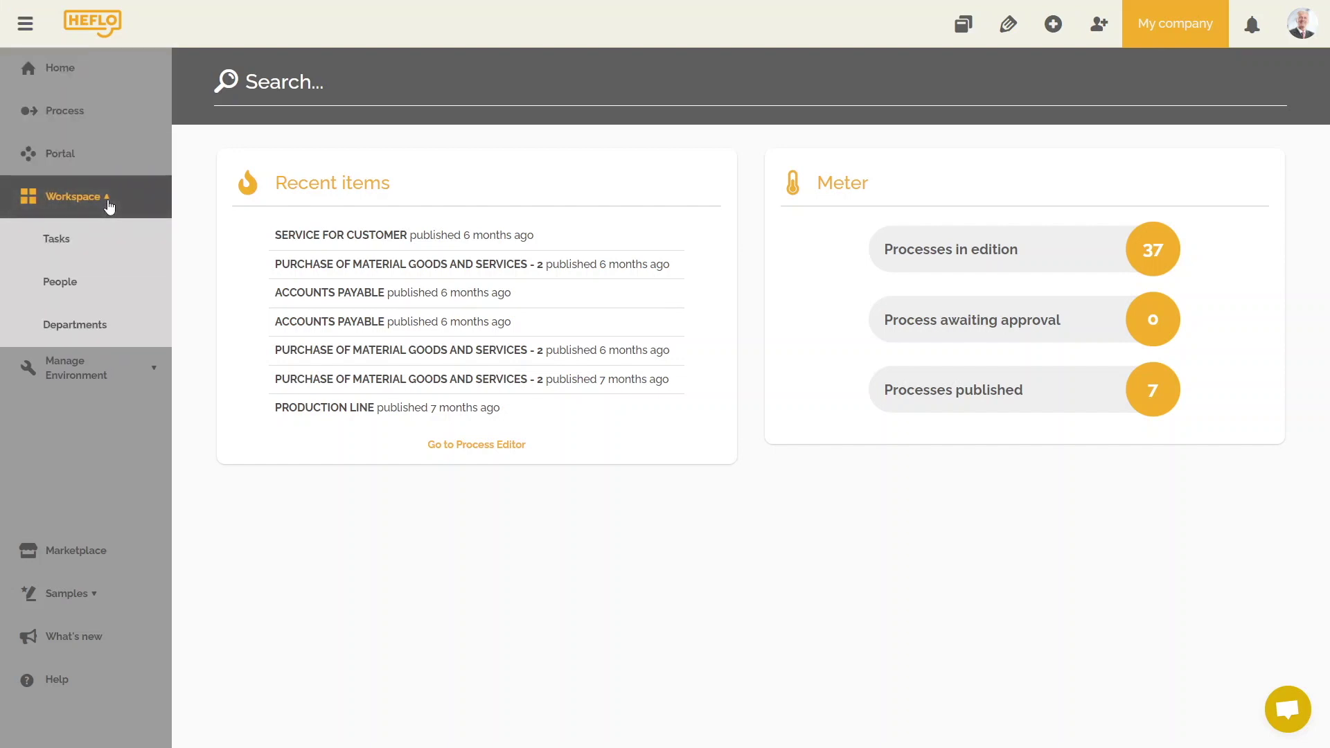